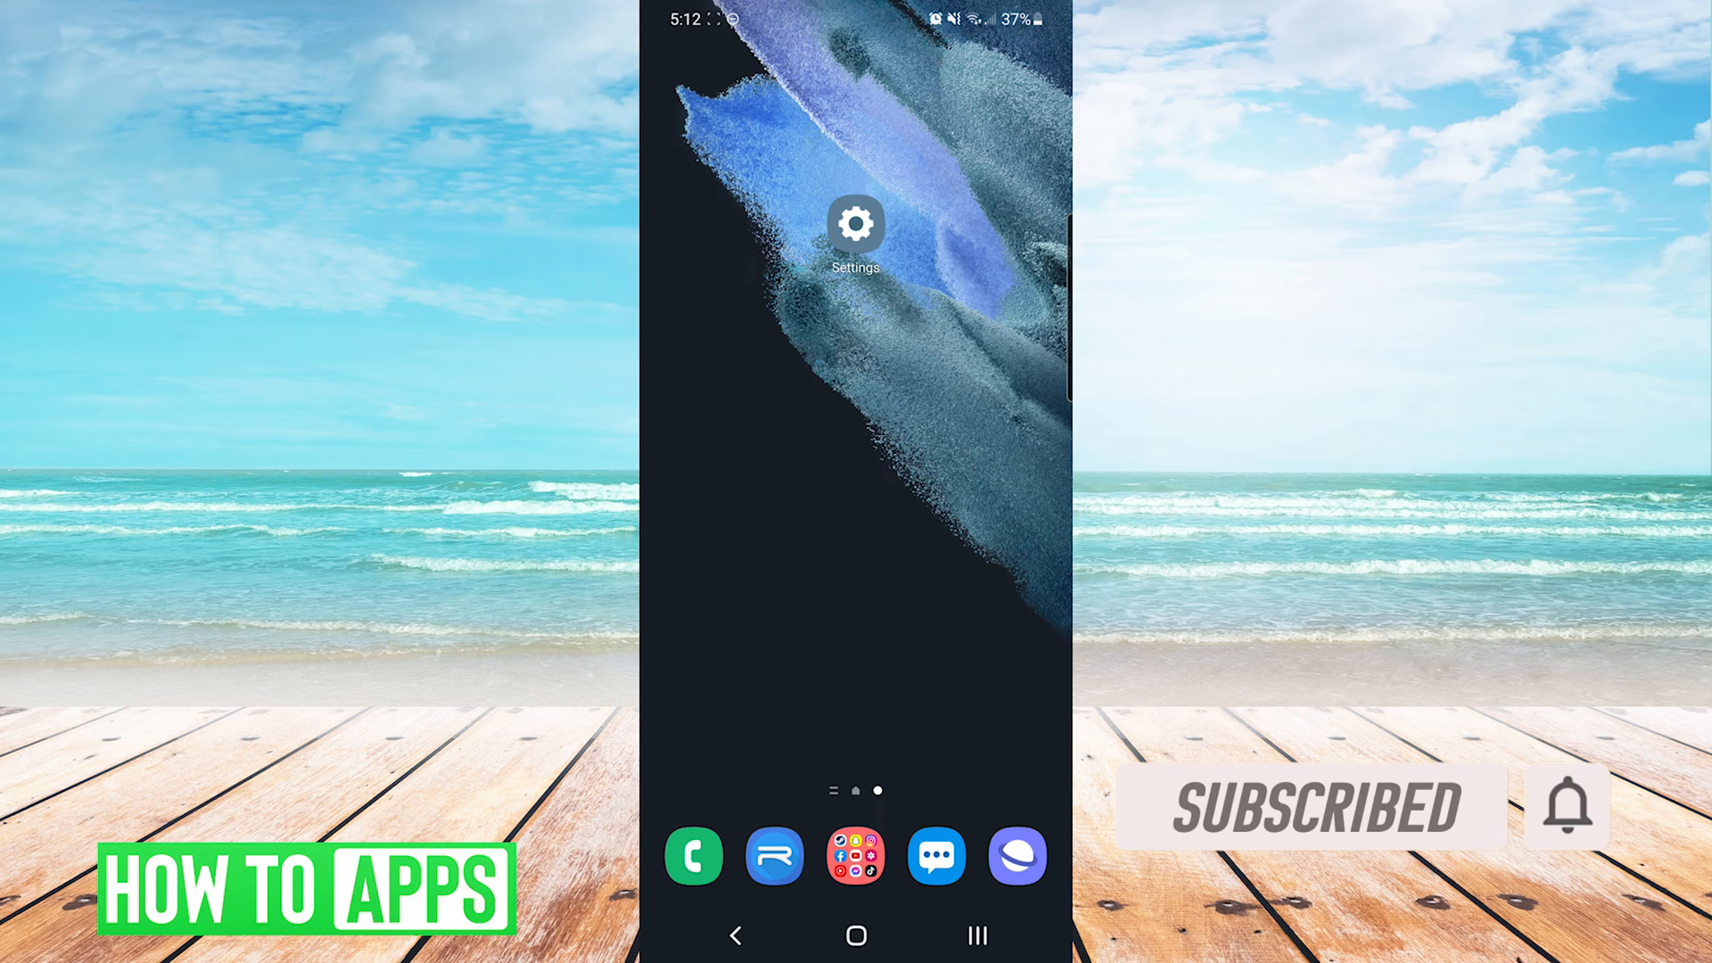
- Clear Airbnb's 151 MB of cached data from its Storage page under Apps
{"action": "left_click", "coordinate": [855, 225]}
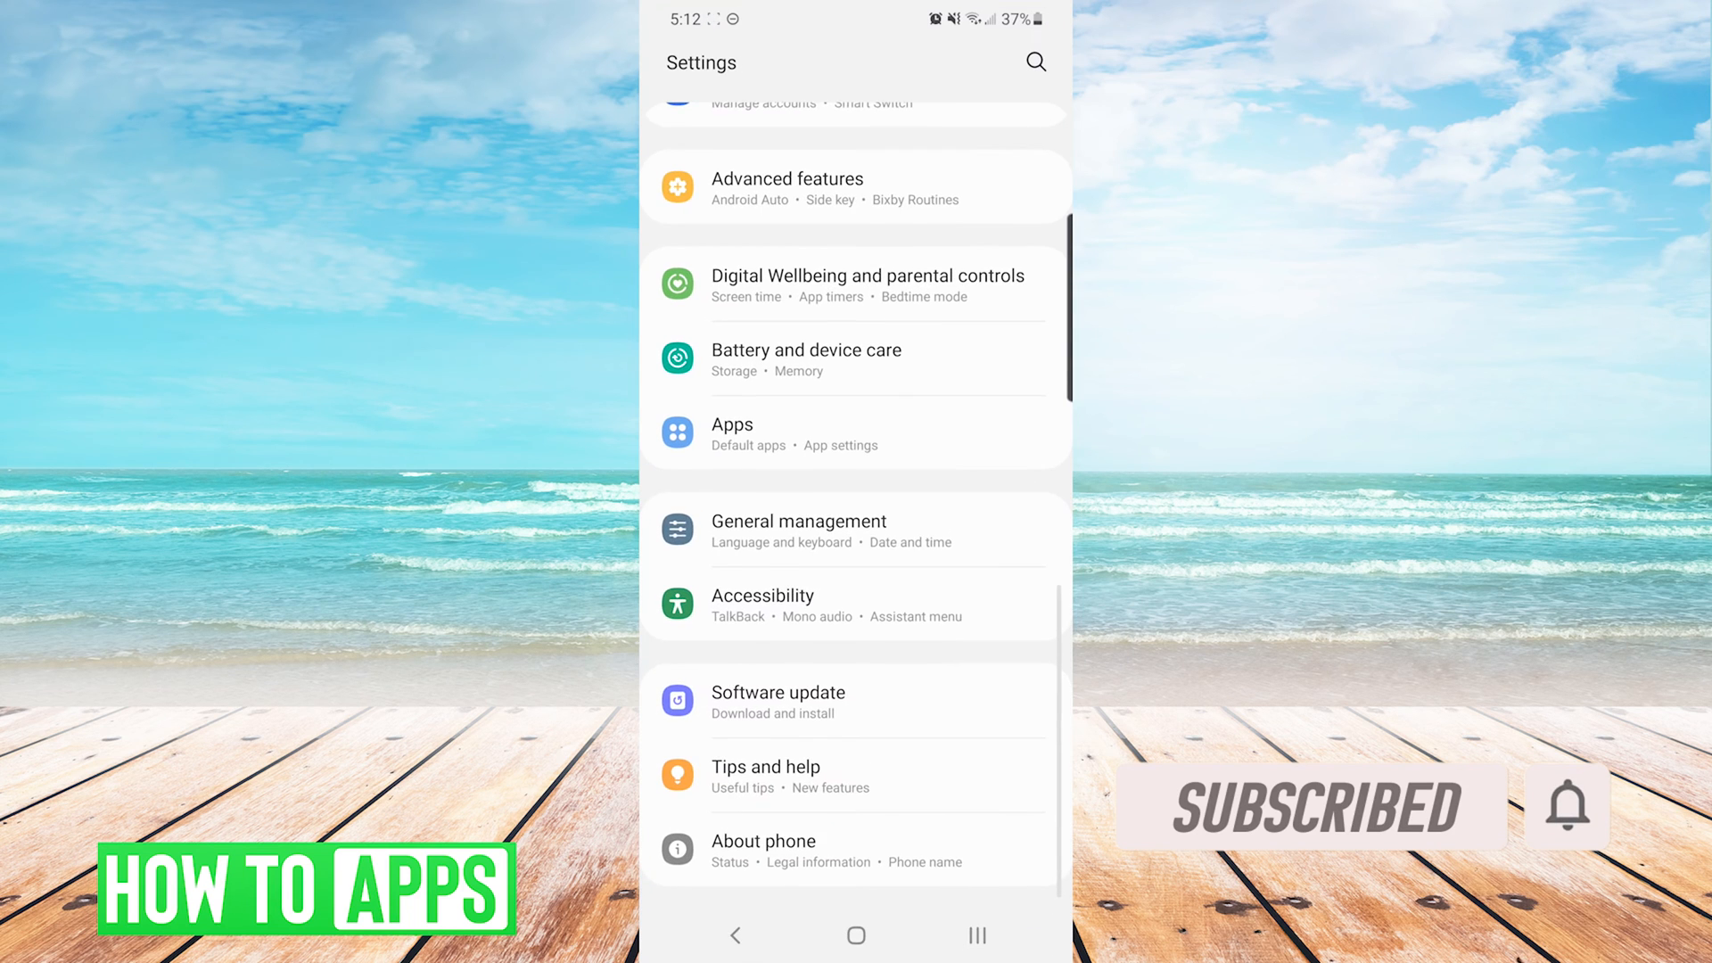
{"action": "scroll", "coordinate": [855, 482], "scroll_direction": "up", "scroll_amount": 5}
{"action": "scroll", "coordinate": [856, 536], "scroll_direction": "down", "scroll_amount": 4}
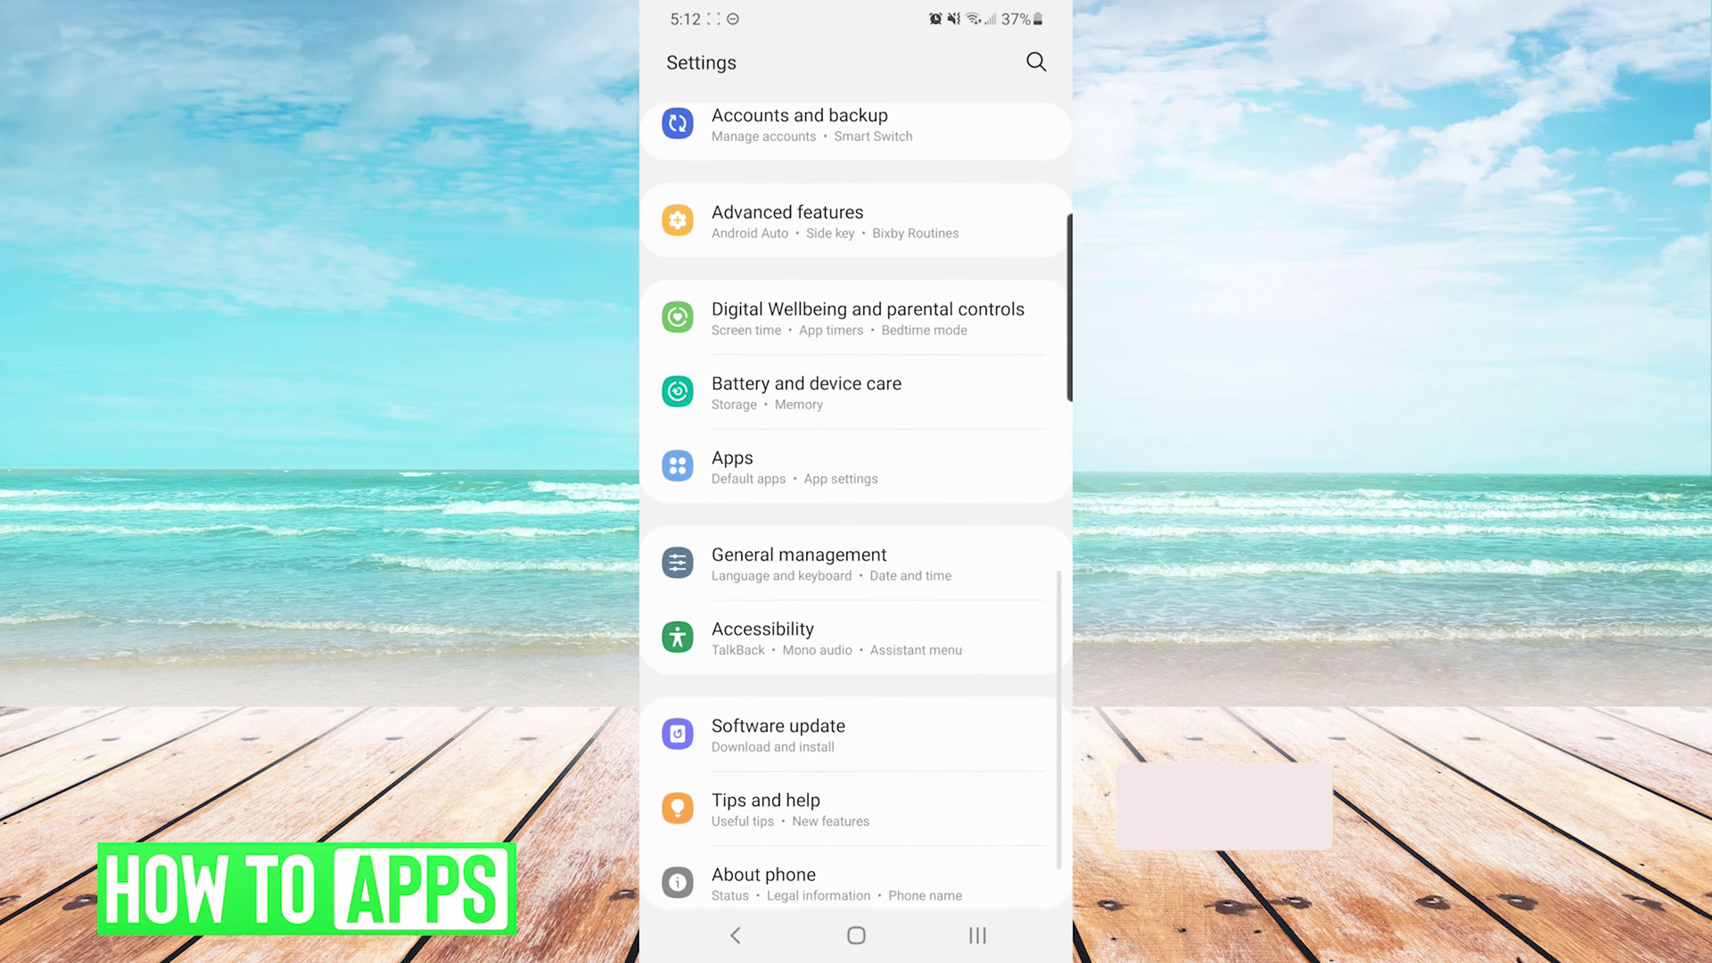
{"action": "left_click", "coordinate": [803, 455]}
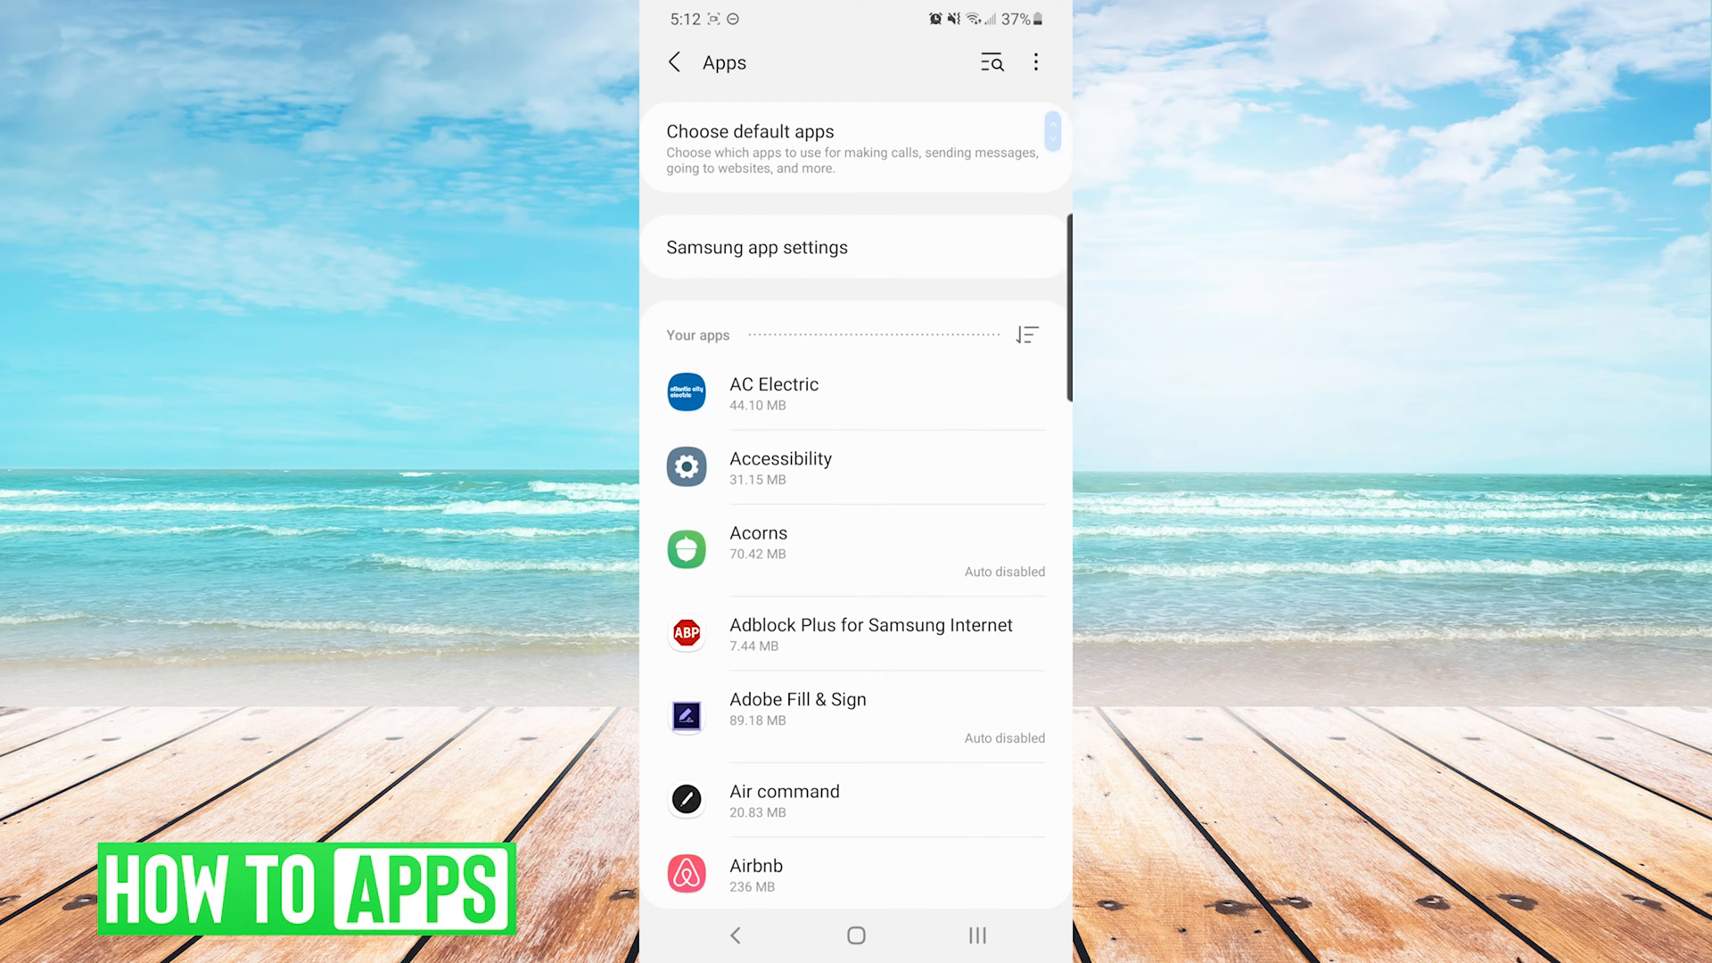
{"action": "scroll", "coordinate": [857, 535], "scroll_direction": "down", "scroll_amount": 1}
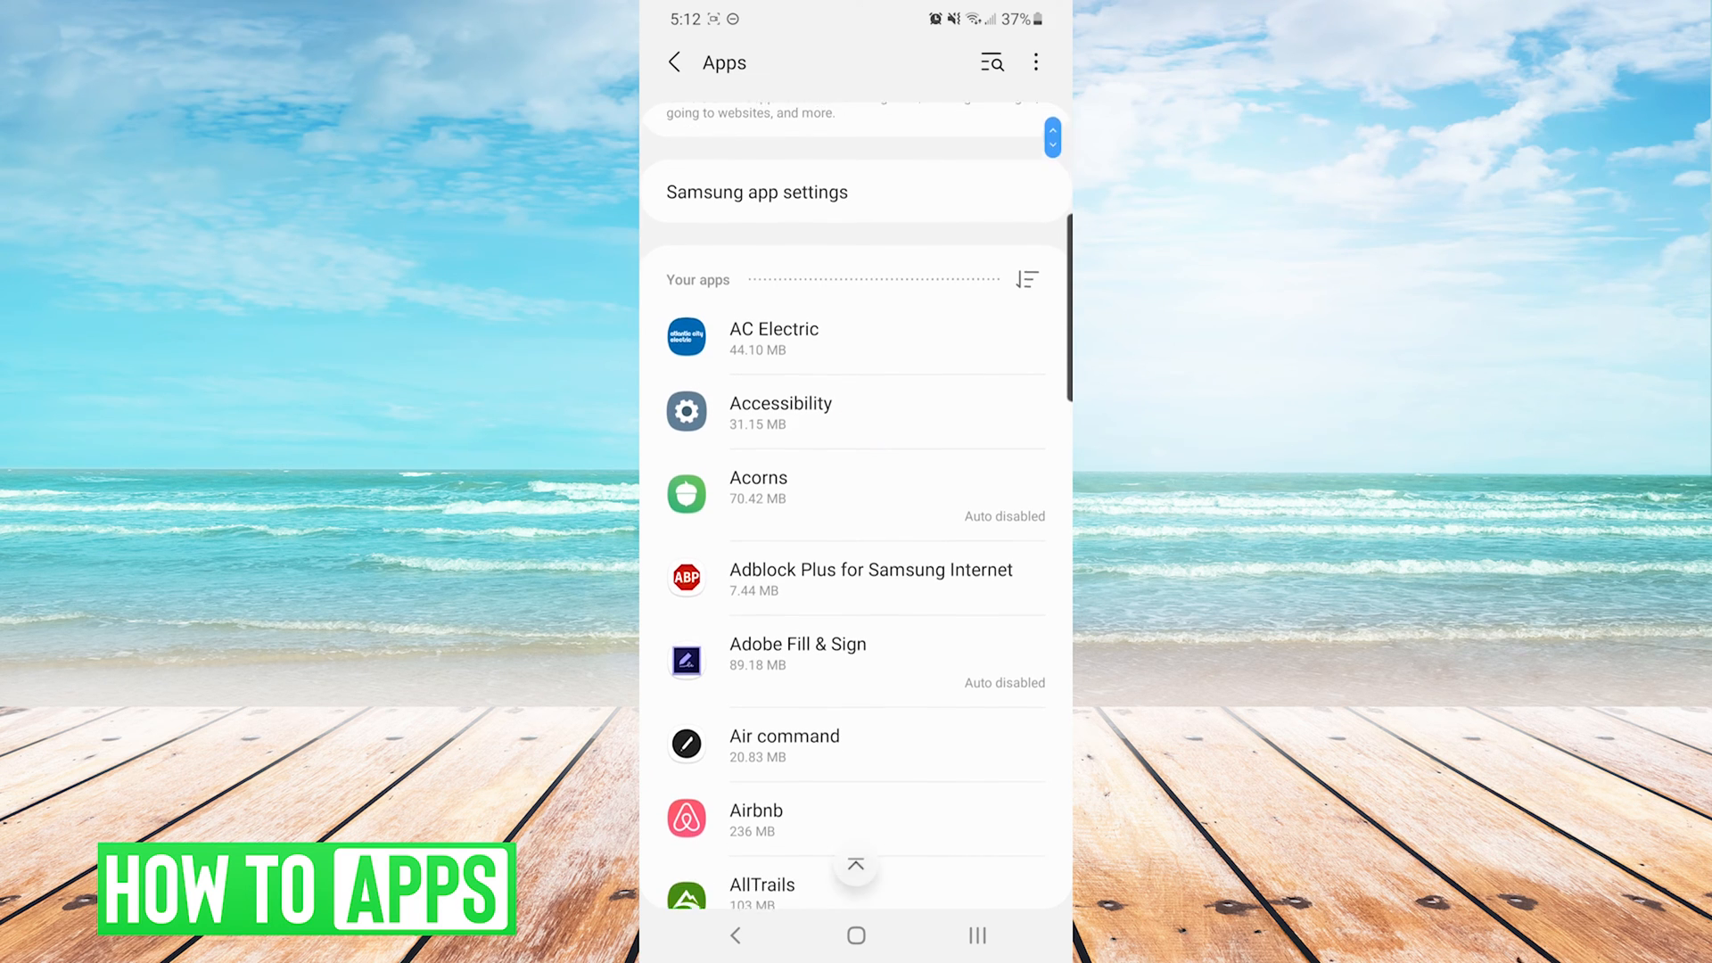
{"action": "scroll", "coordinate": [856, 535], "scroll_direction": "down", "scroll_amount": 1}
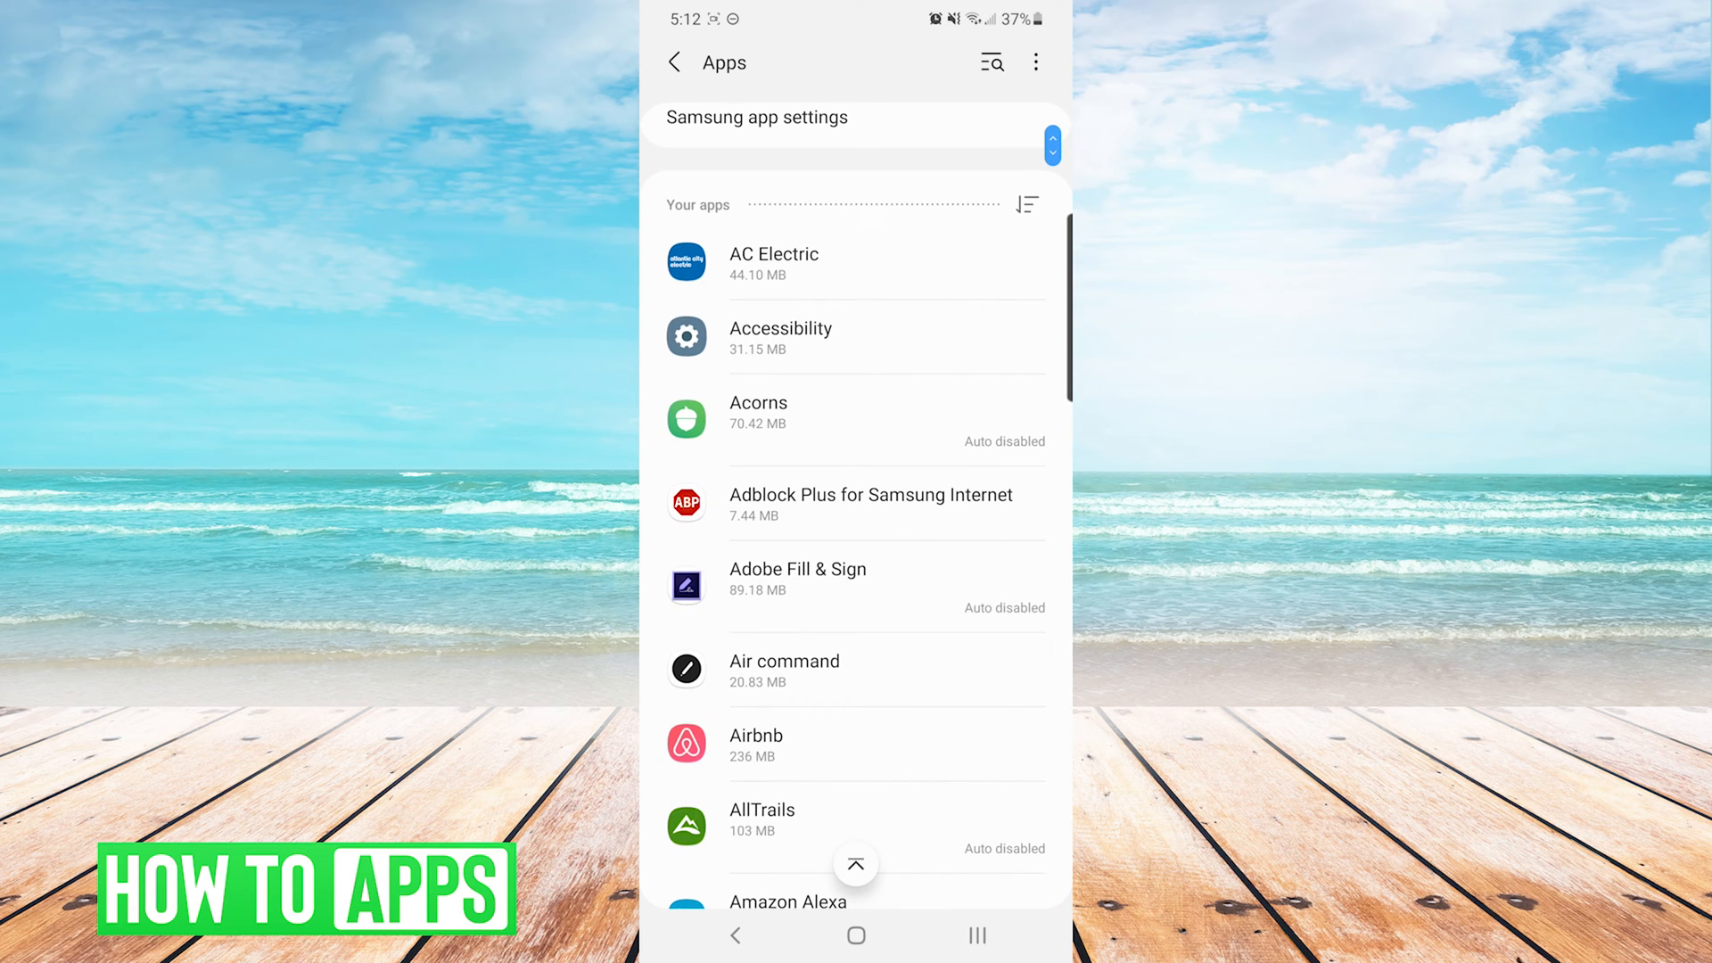
{"action": "left_click", "coordinate": [856, 745]}
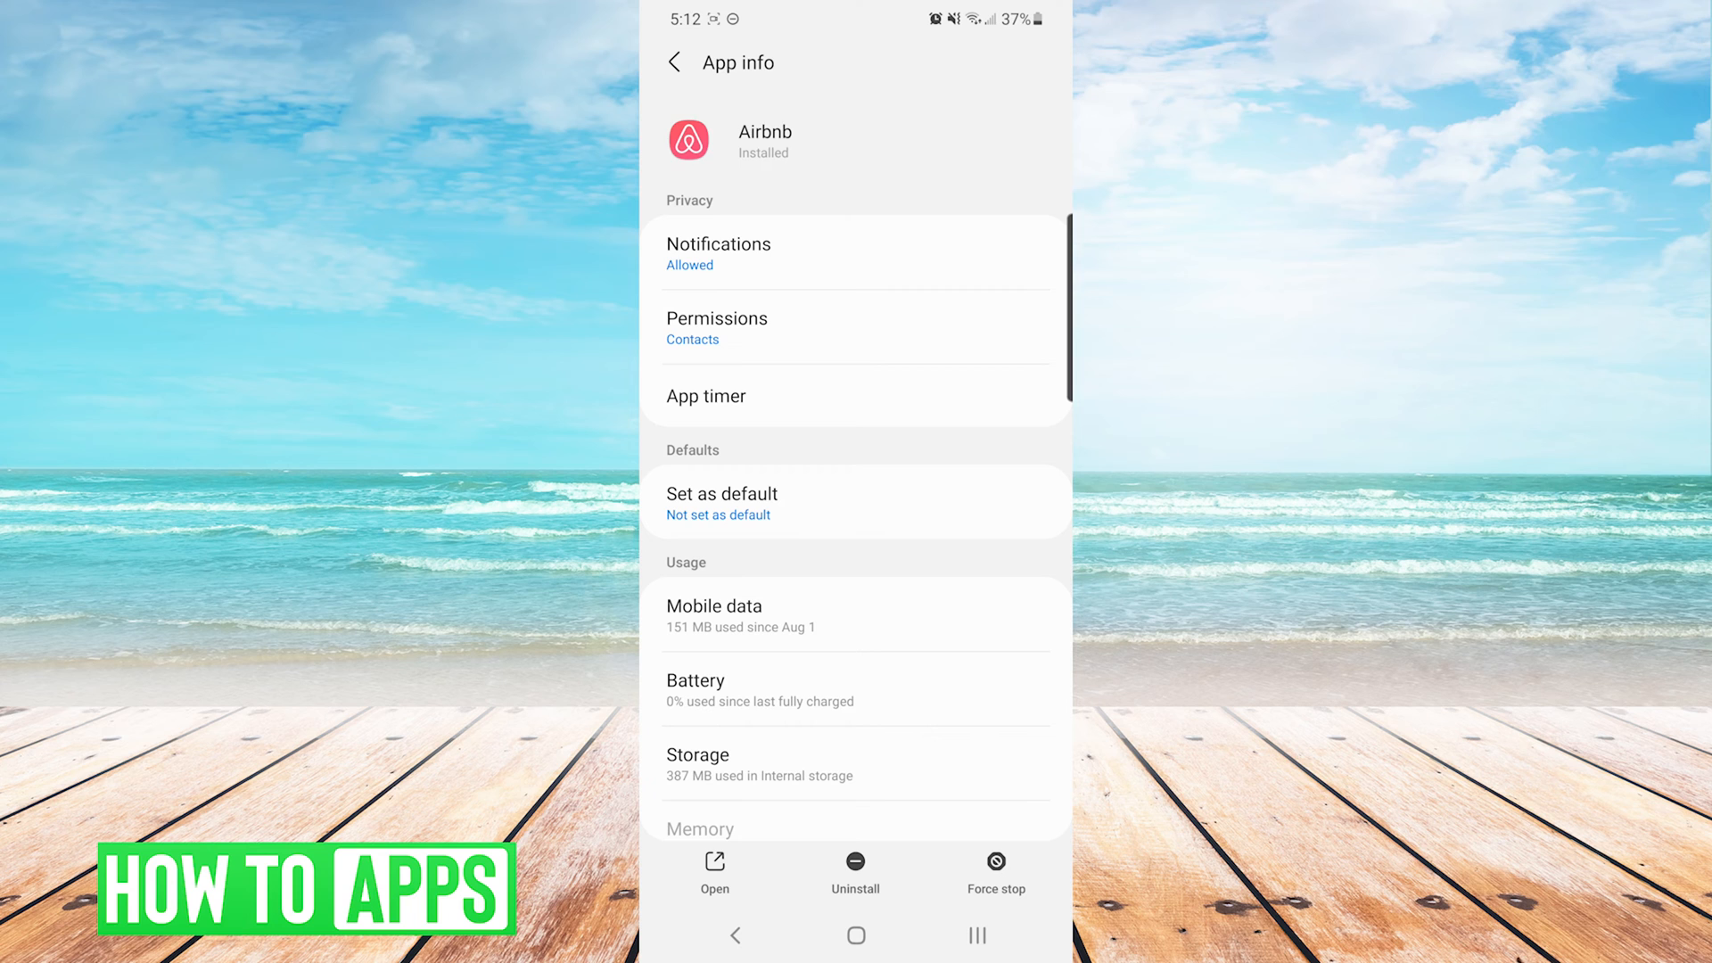
{"action": "left_click", "coordinate": [775, 766]}
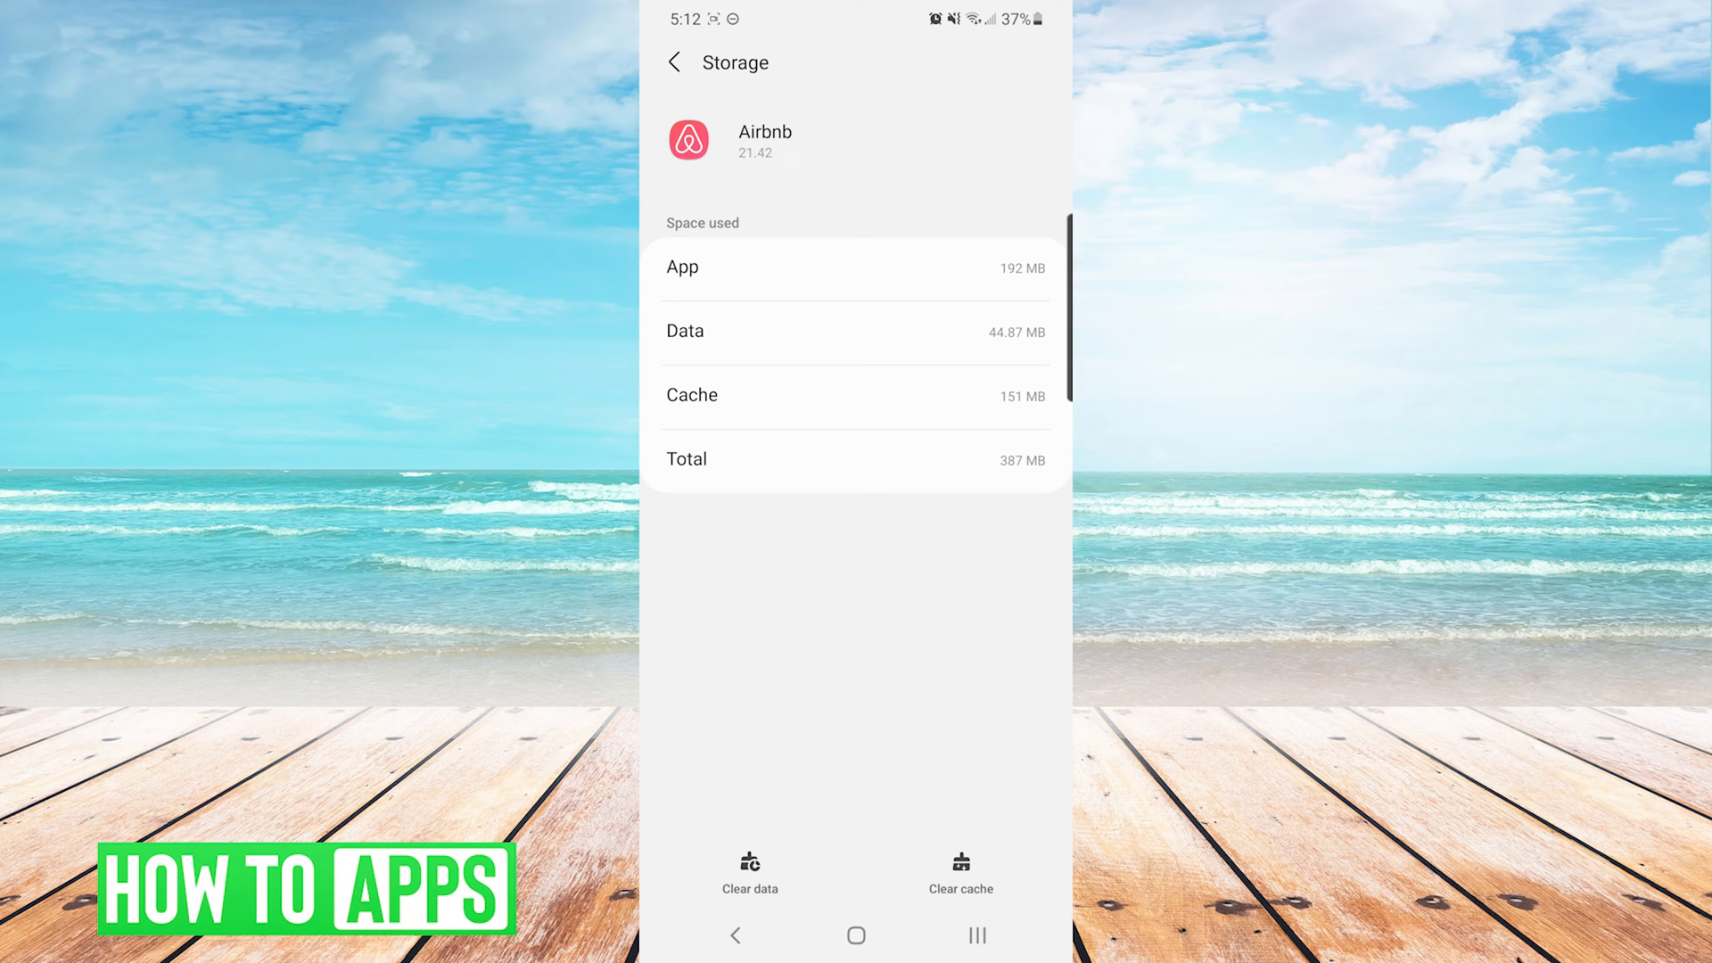
{"action": "left_click", "coordinate": [960, 873]}
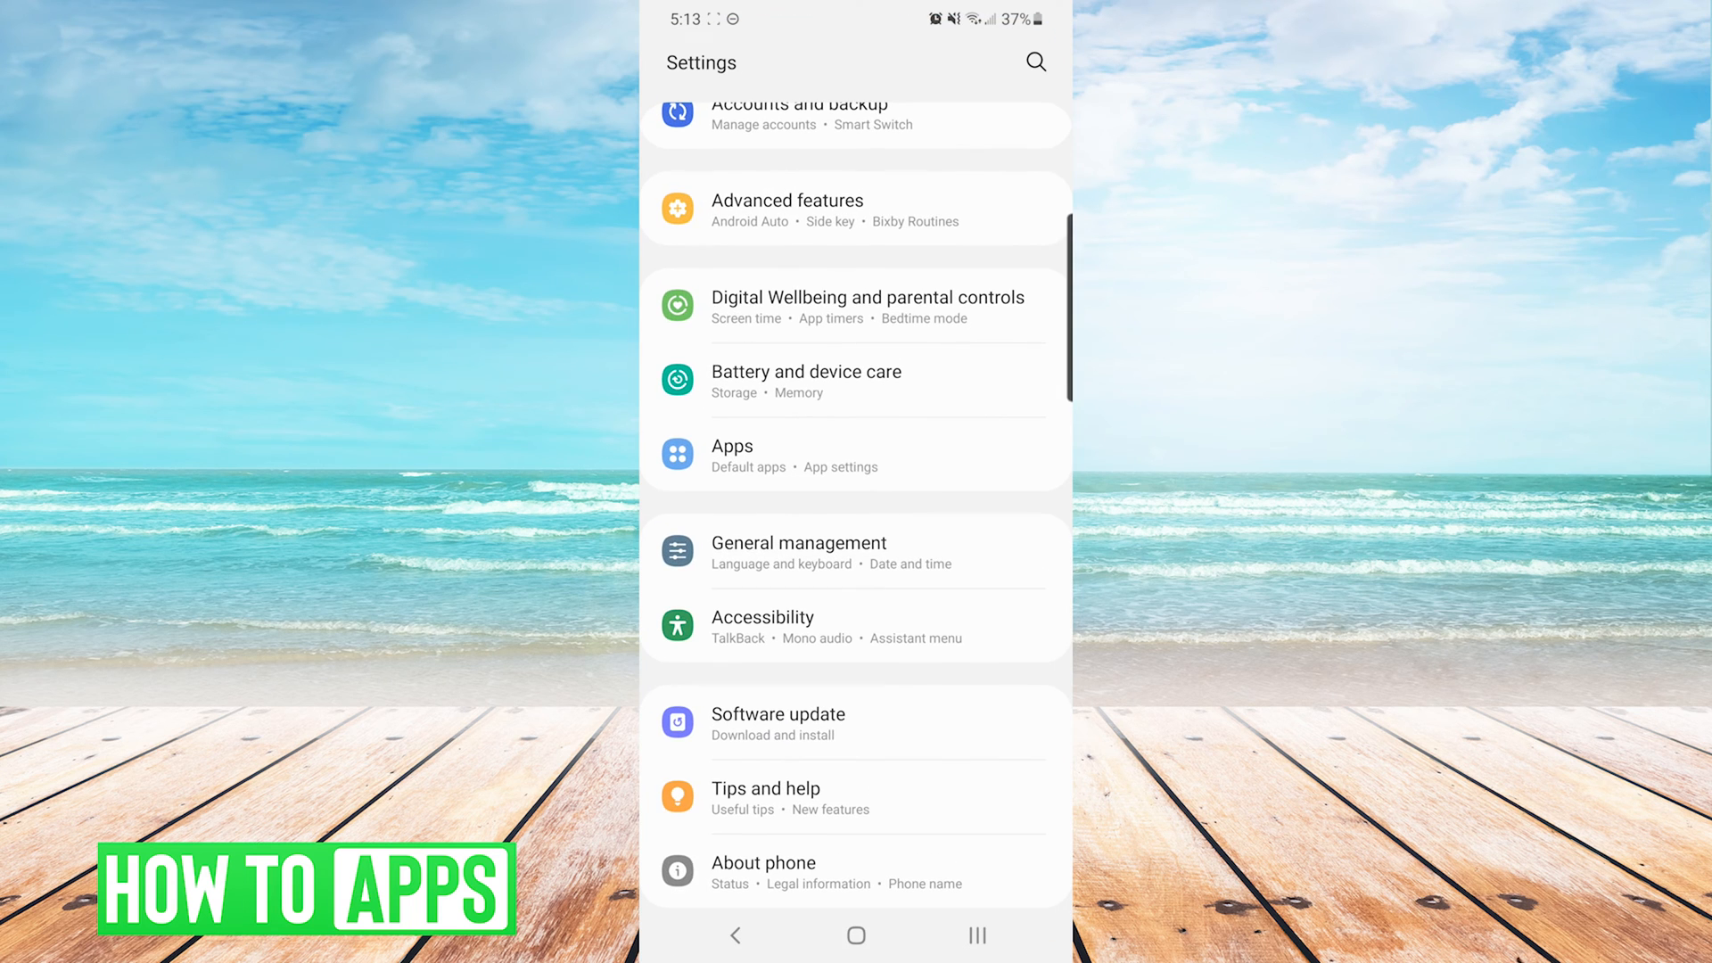
{"action": "scroll", "coordinate": [857, 481], "scroll_direction": "up", "scroll_amount": 3}
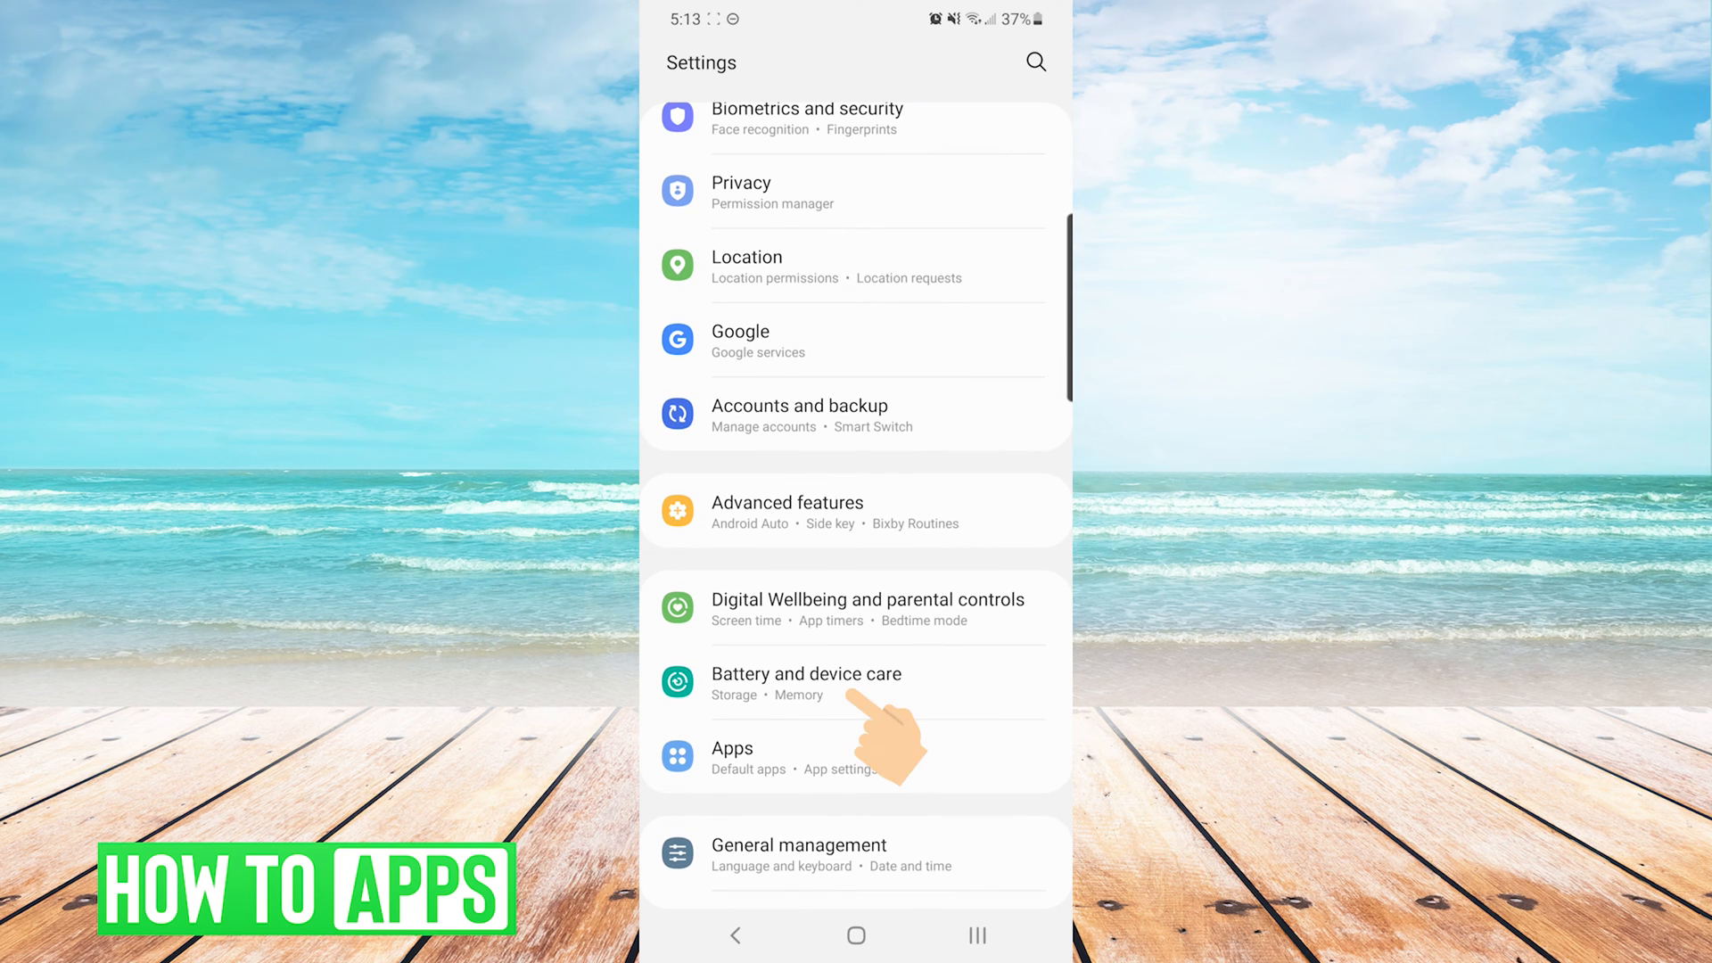
- Run Fix now in Battery and device care, raising the score from 60 to 90
{"action": "left_click", "coordinate": [807, 682]}
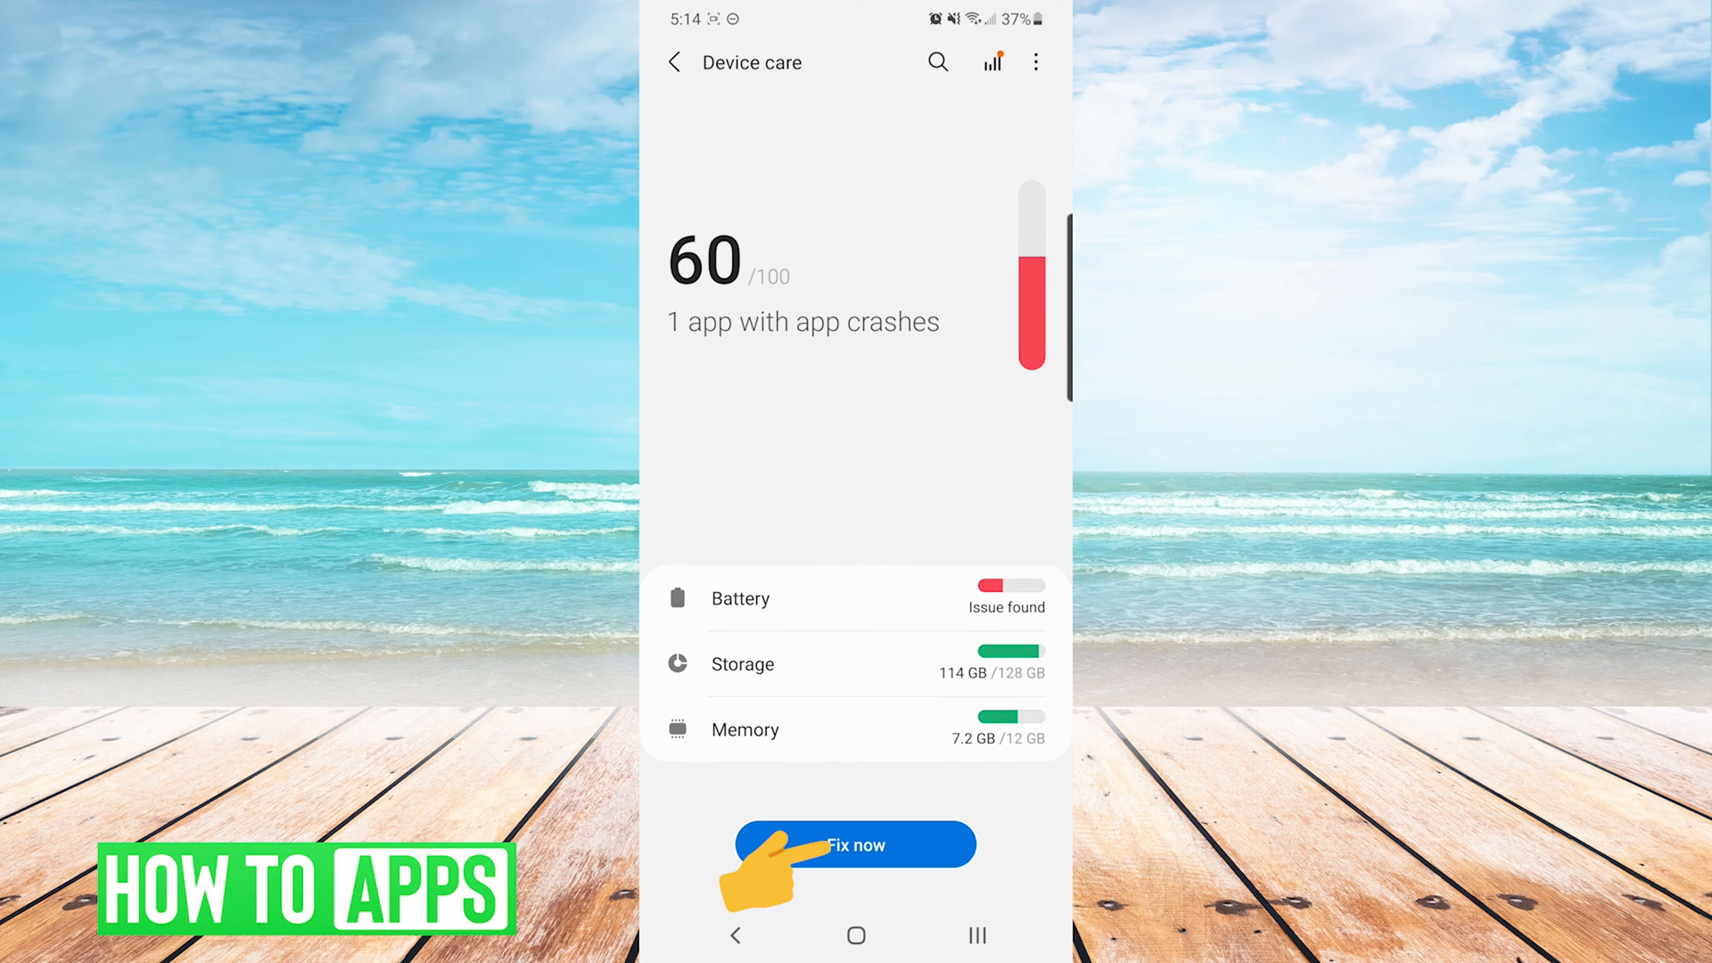
{"action": "left_click", "coordinate": [856, 843]}
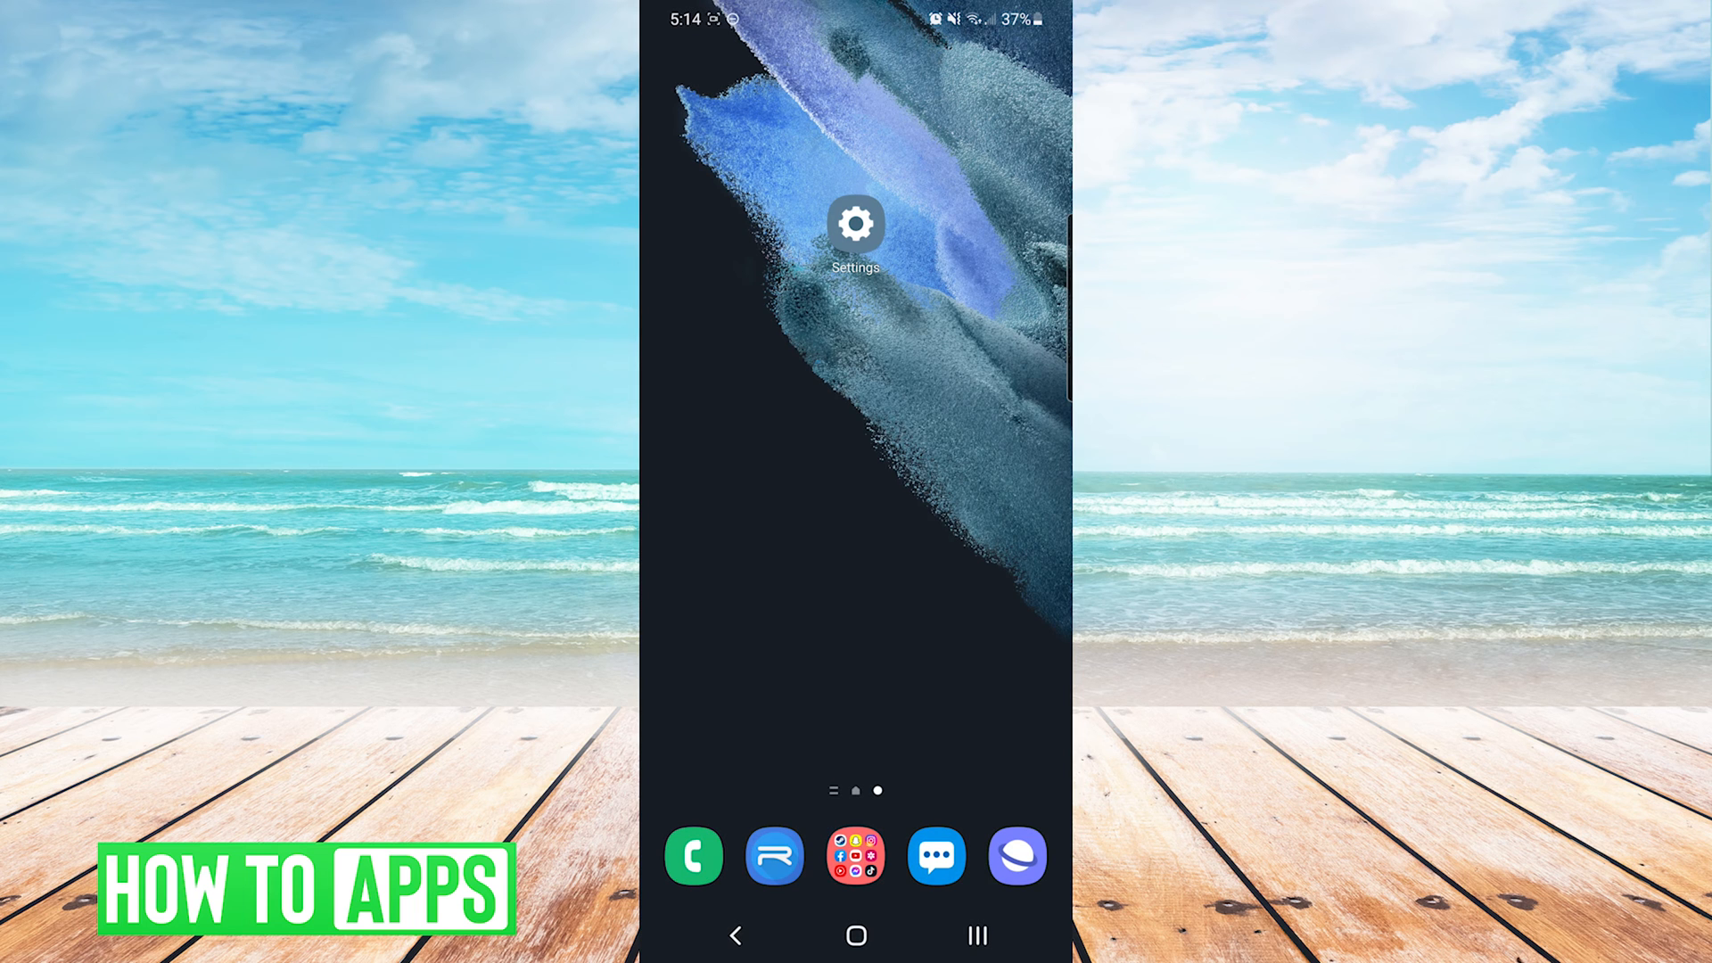
- Enable developer mode by tapping Build number repeatedly in Software information
{"action": "left_click", "coordinate": [855, 224]}
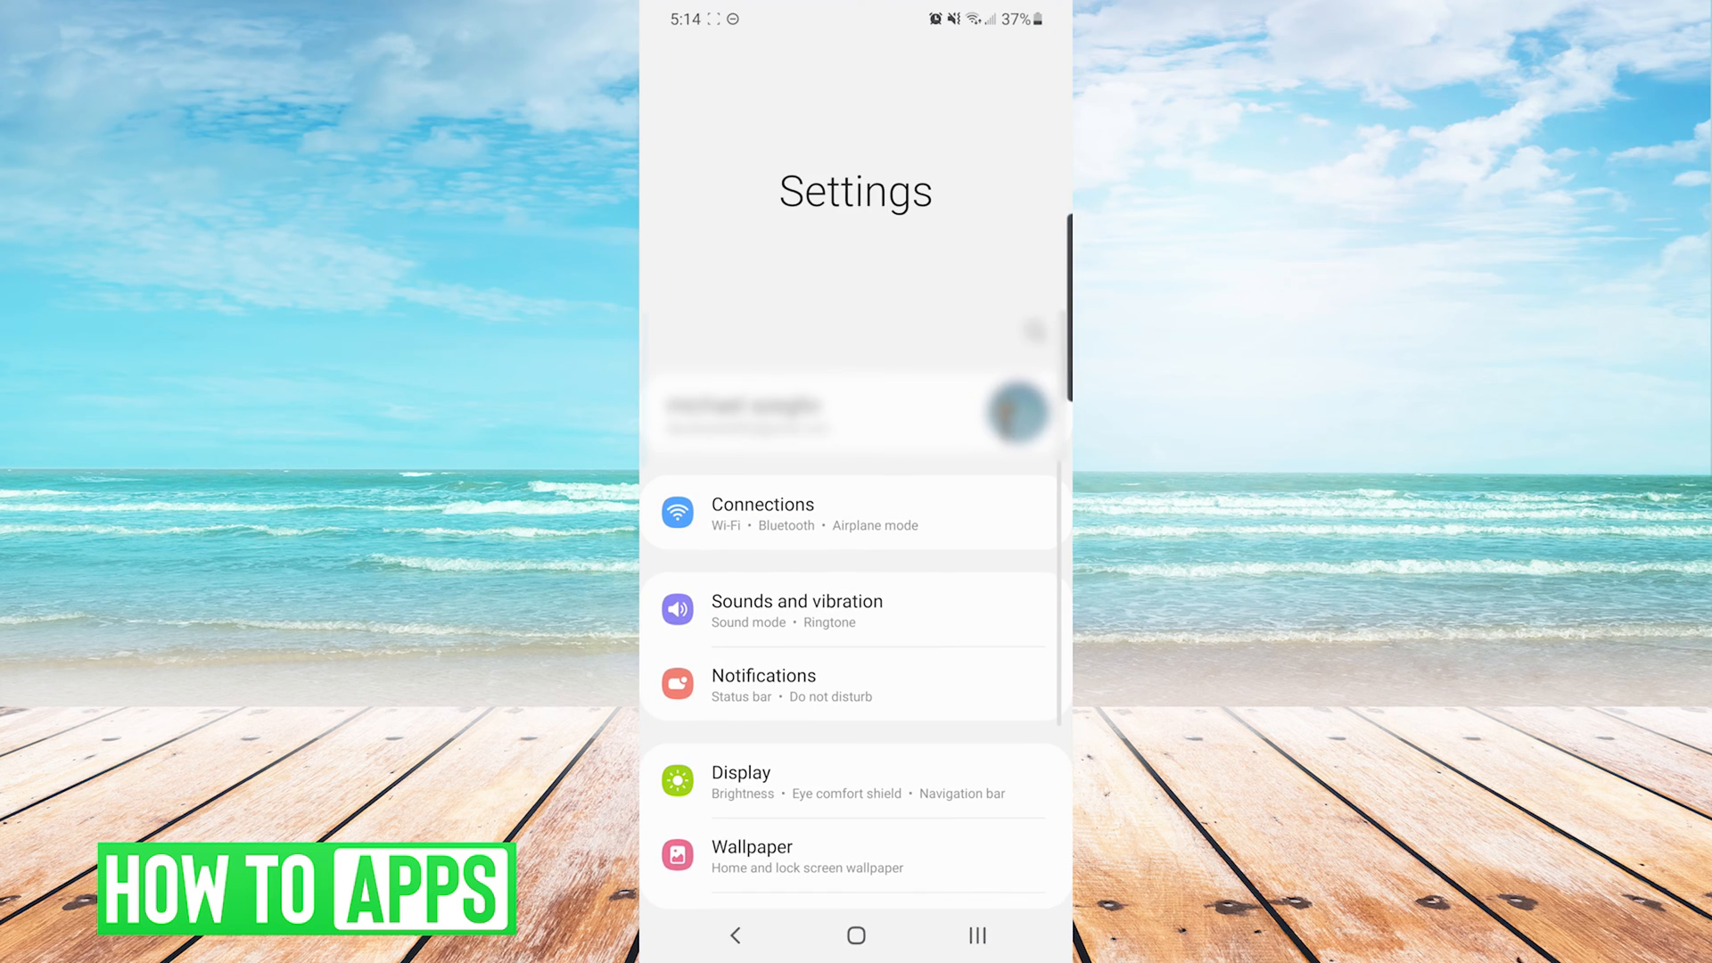
{"action": "scroll", "coordinate": [856, 536], "scroll_direction": "down", "scroll_amount": 10}
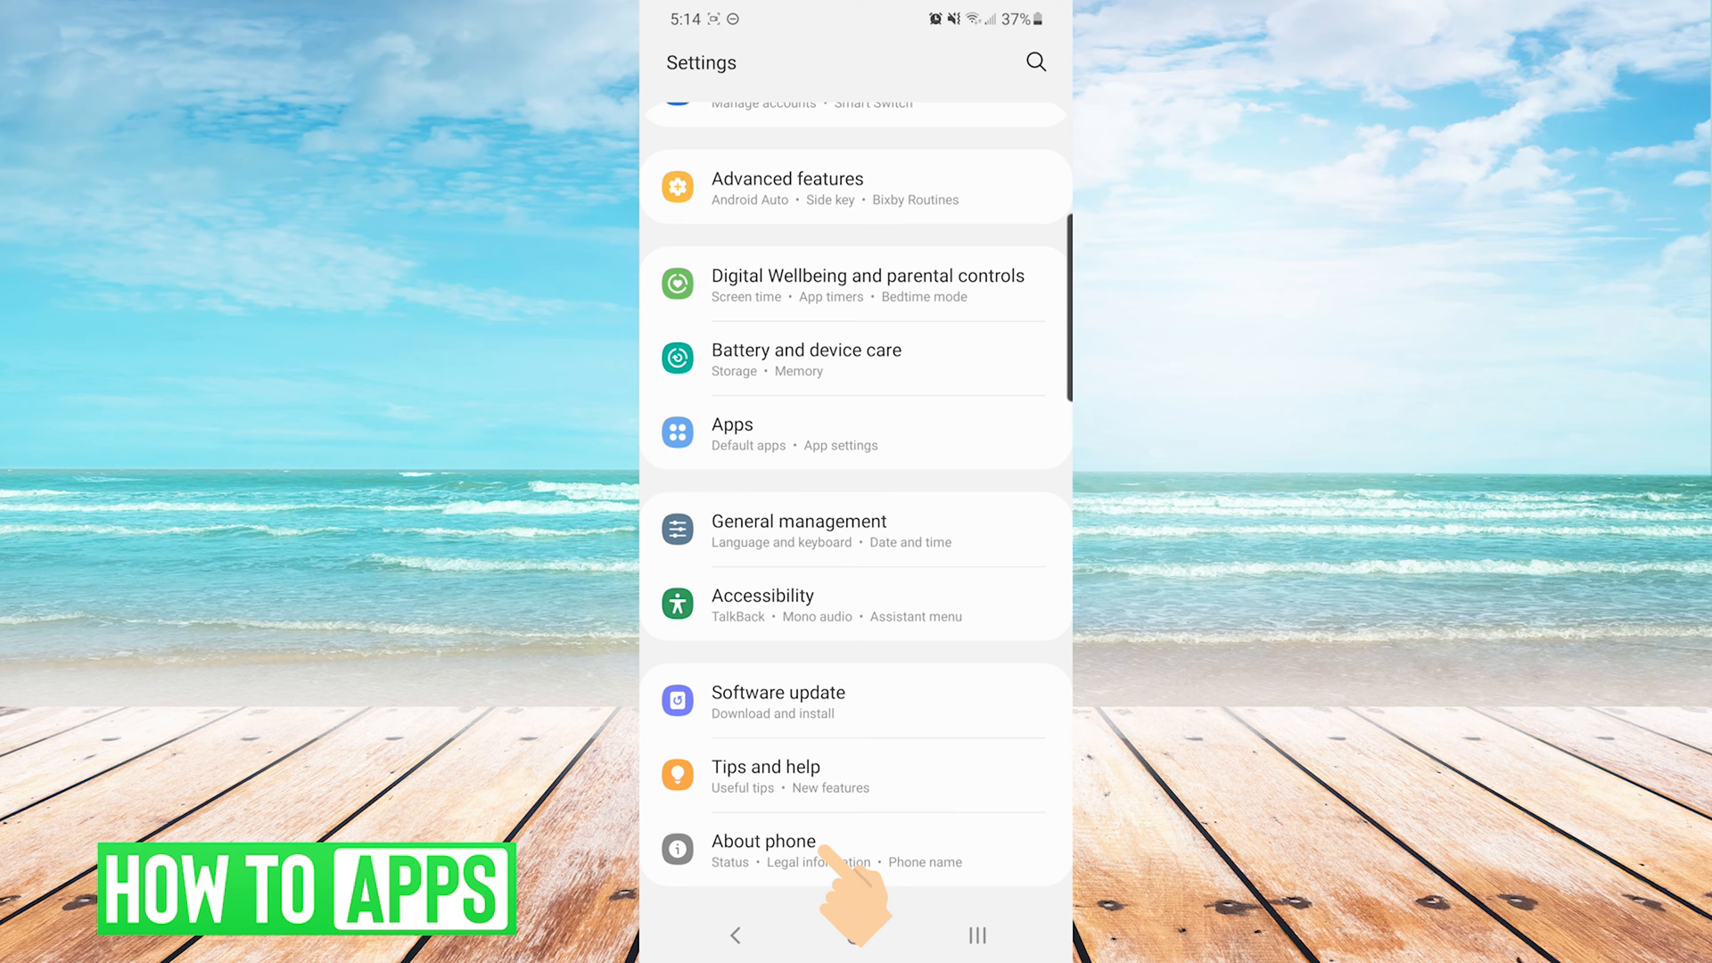
{"action": "left_click", "coordinate": [802, 852]}
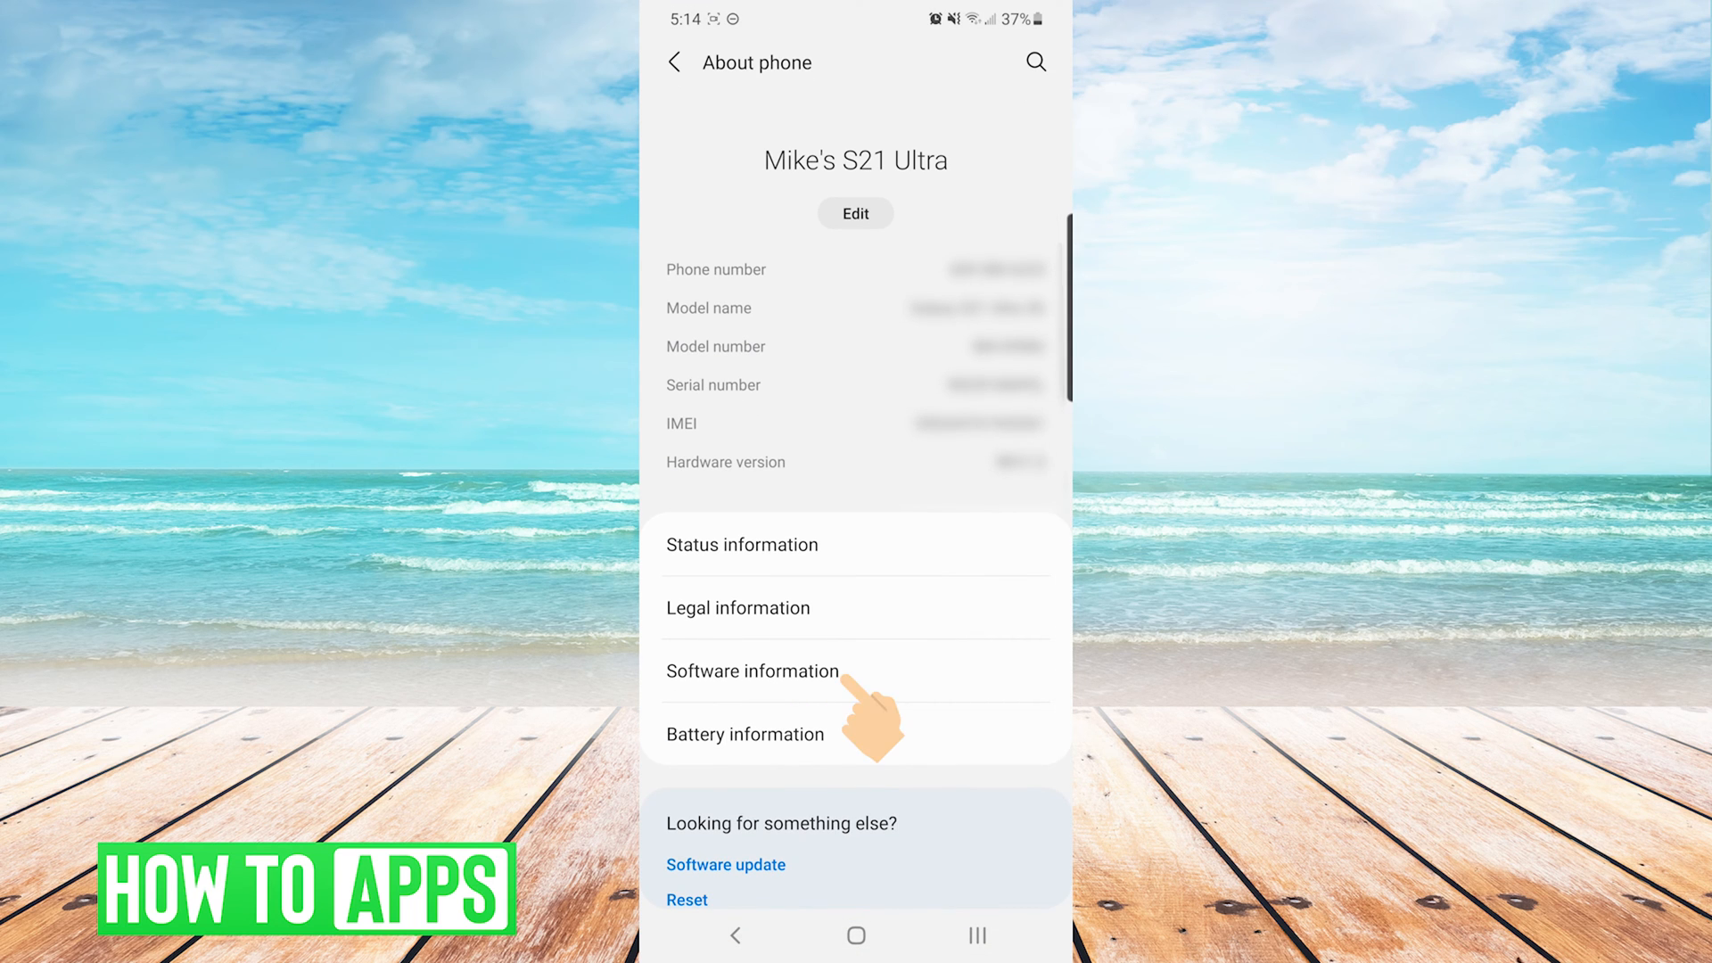
{"action": "left_click", "coordinate": [752, 670]}
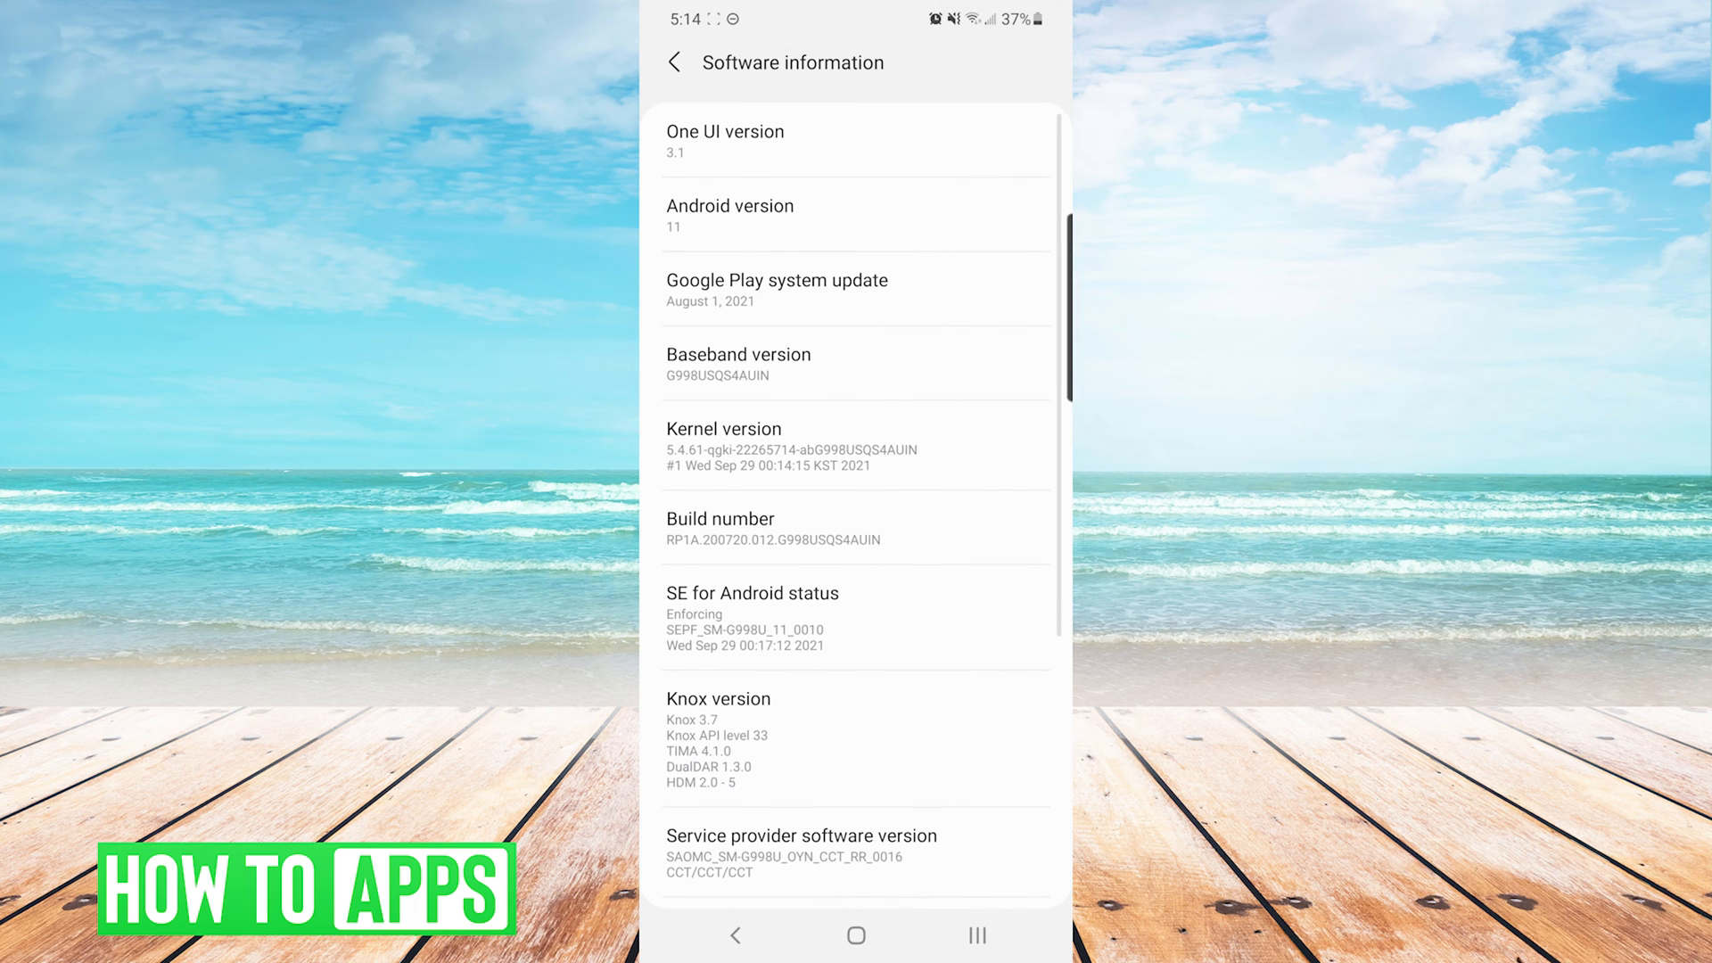
{"action": "left_click", "coordinate": [782, 529]}
{"action": "left_click", "coordinate": [783, 529]}
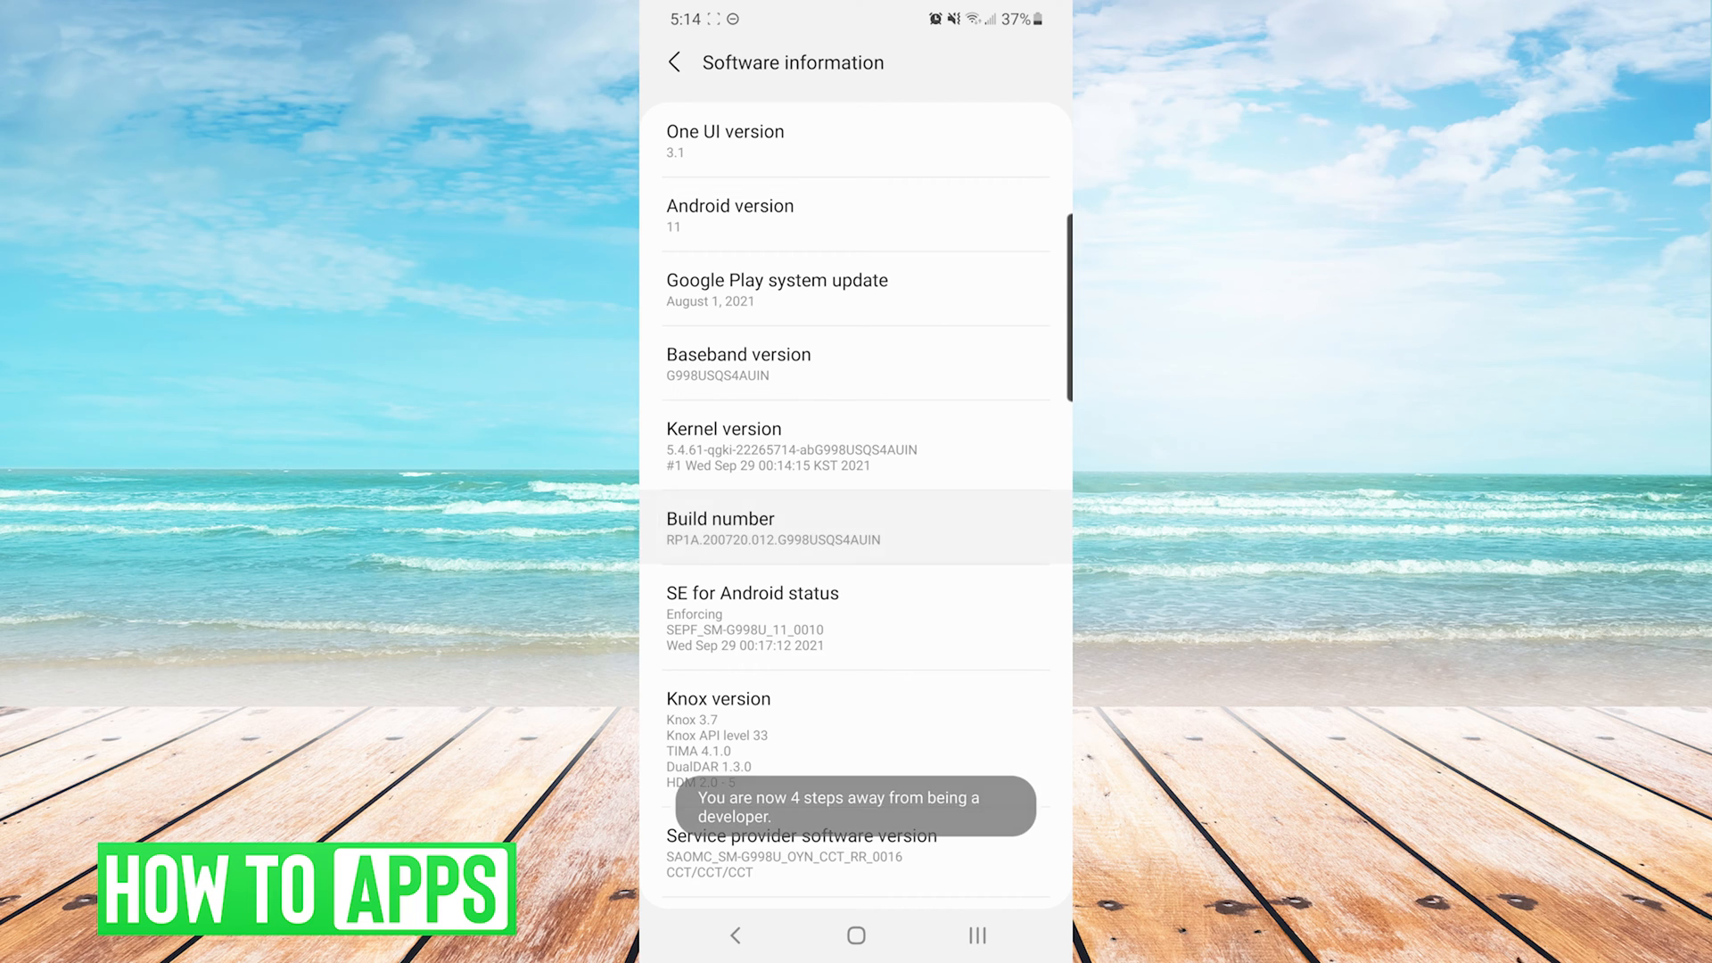
{"action": "left_click", "coordinate": [783, 530]}
{"action": "left_click", "coordinate": [782, 530]}
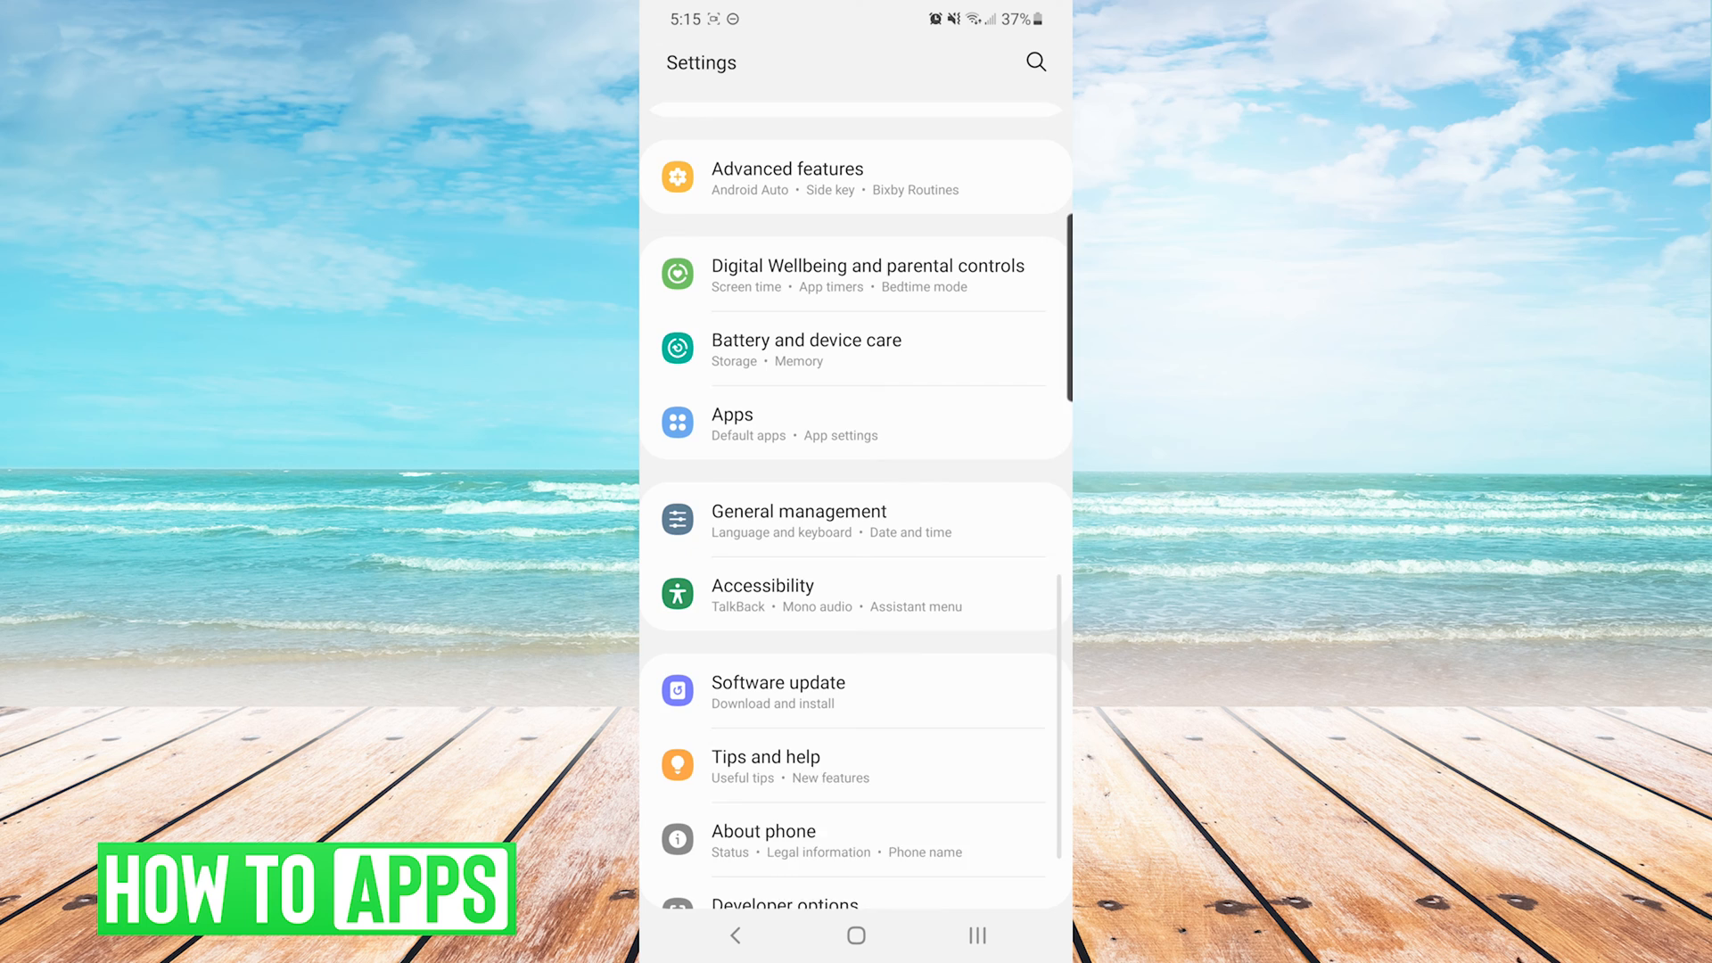
{"action": "scroll", "coordinate": [856, 535], "scroll_direction": "down", "scroll_amount": 1}
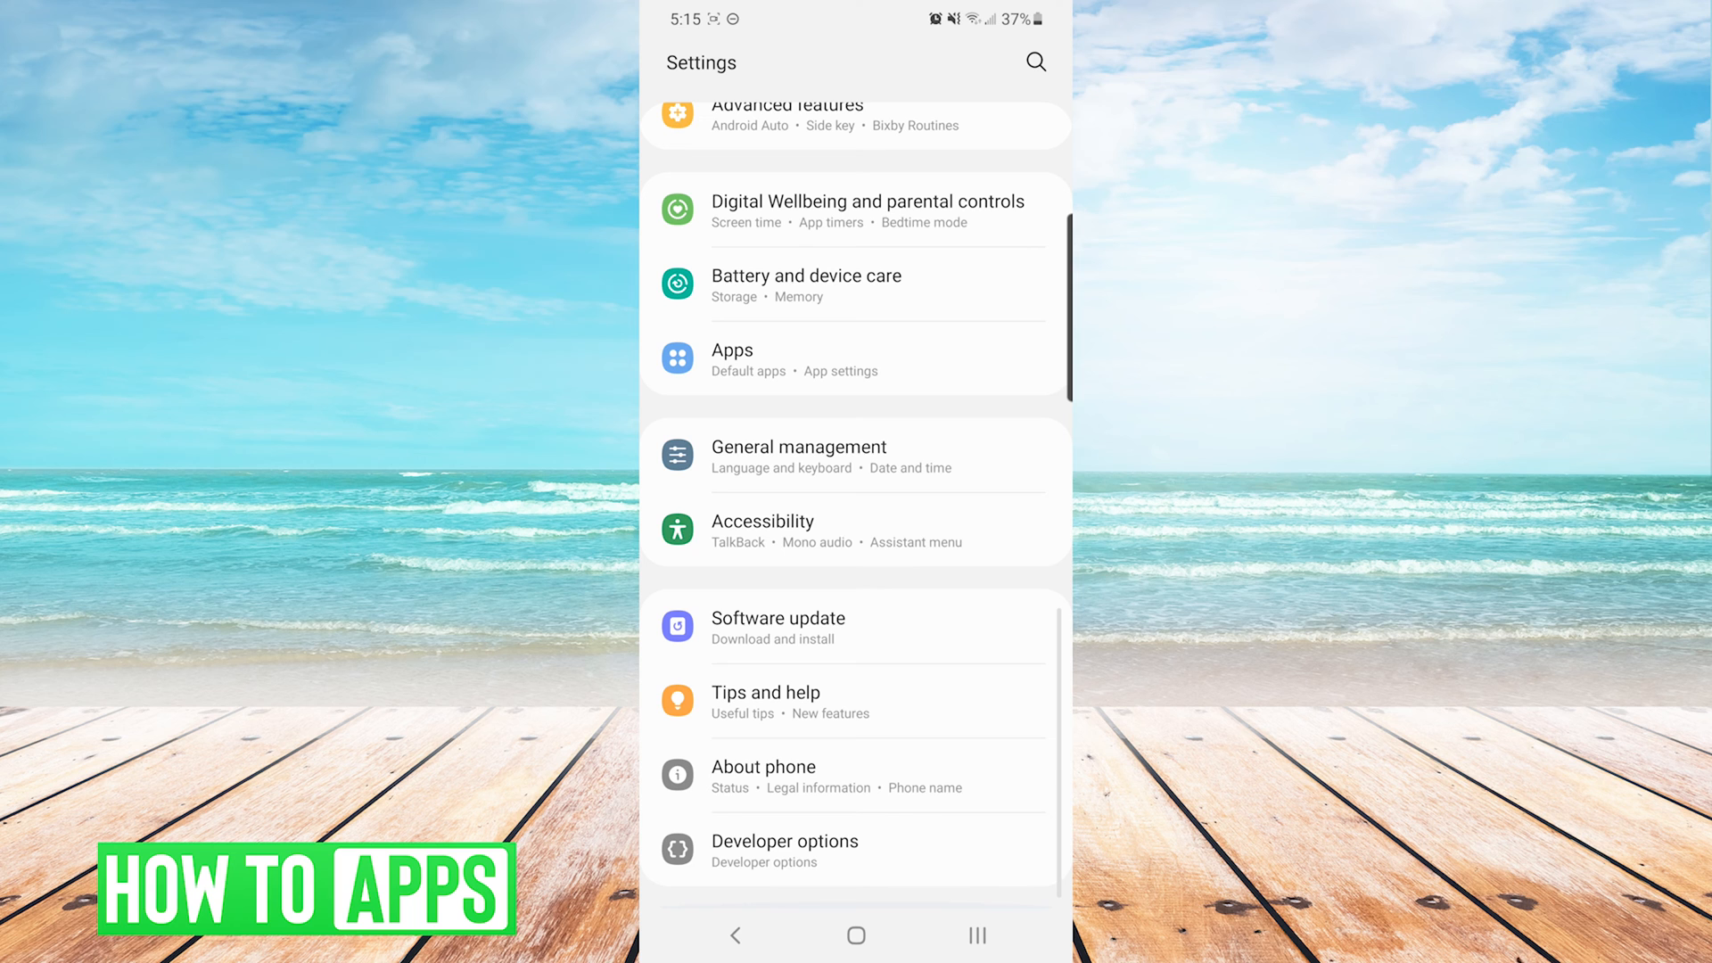
- Open Developer options and reach the Drawing section with the animation scale settings
{"action": "left_click", "coordinate": [829, 851]}
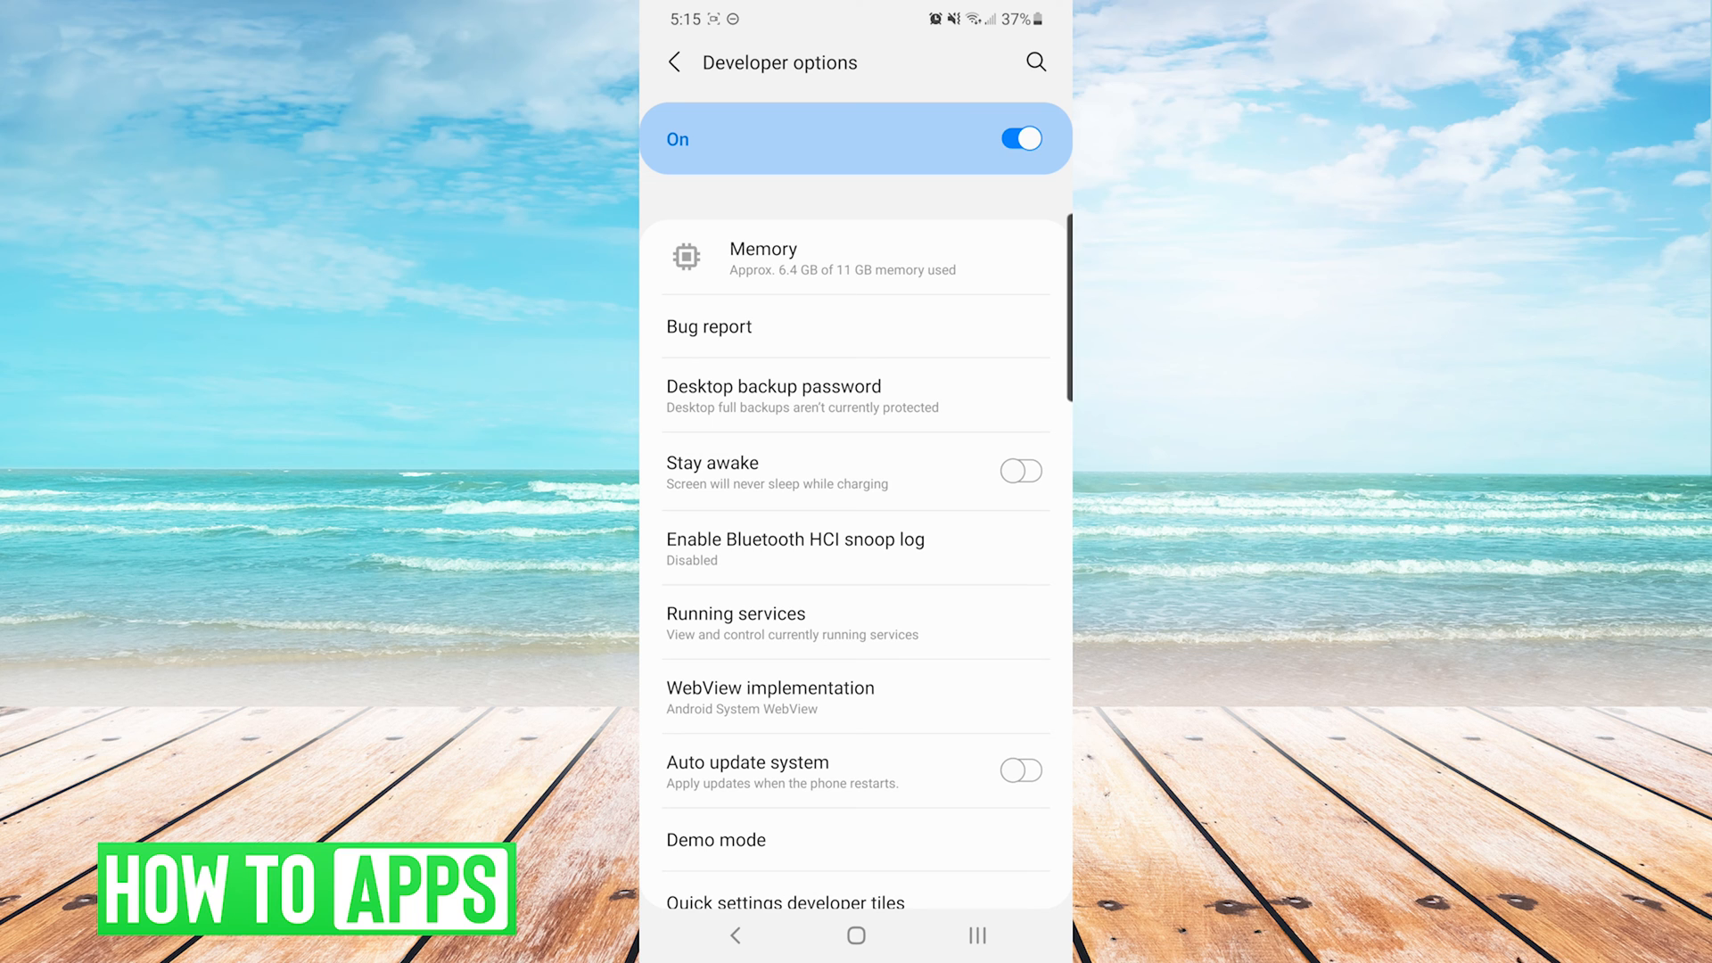
{"action": "scroll", "coordinate": [857, 552], "scroll_direction": "down", "scroll_amount": 10}
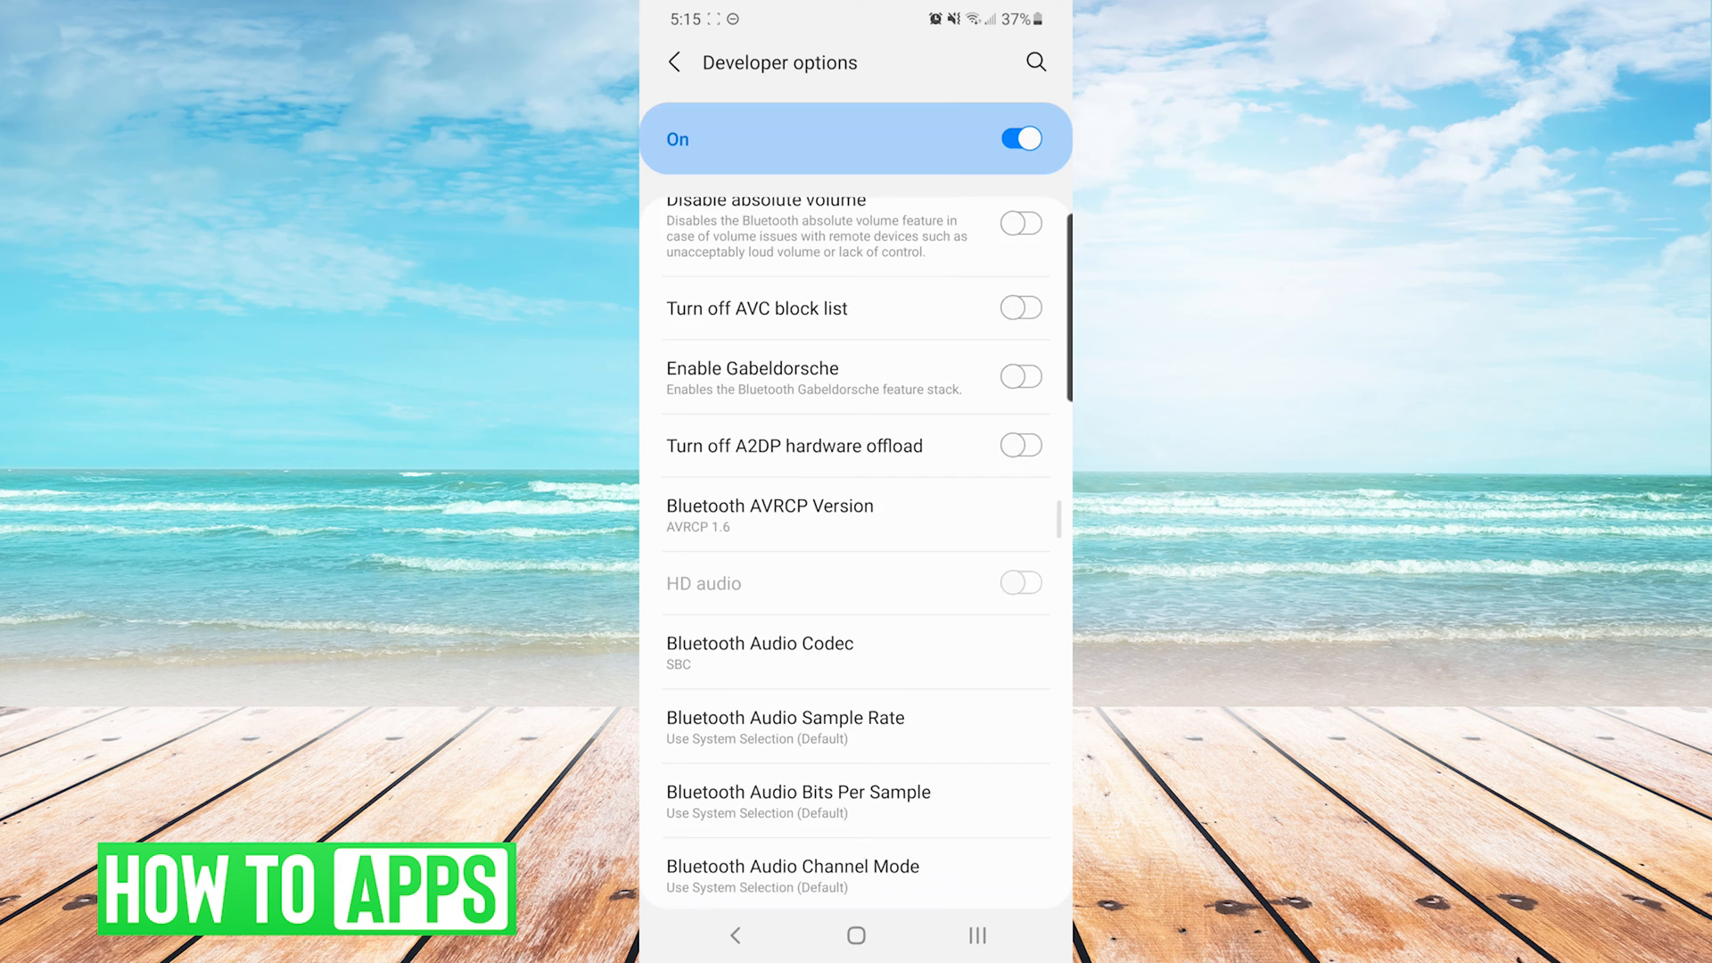
{"action": "scroll", "coordinate": [856, 552], "scroll_direction": "down", "scroll_amount": 10}
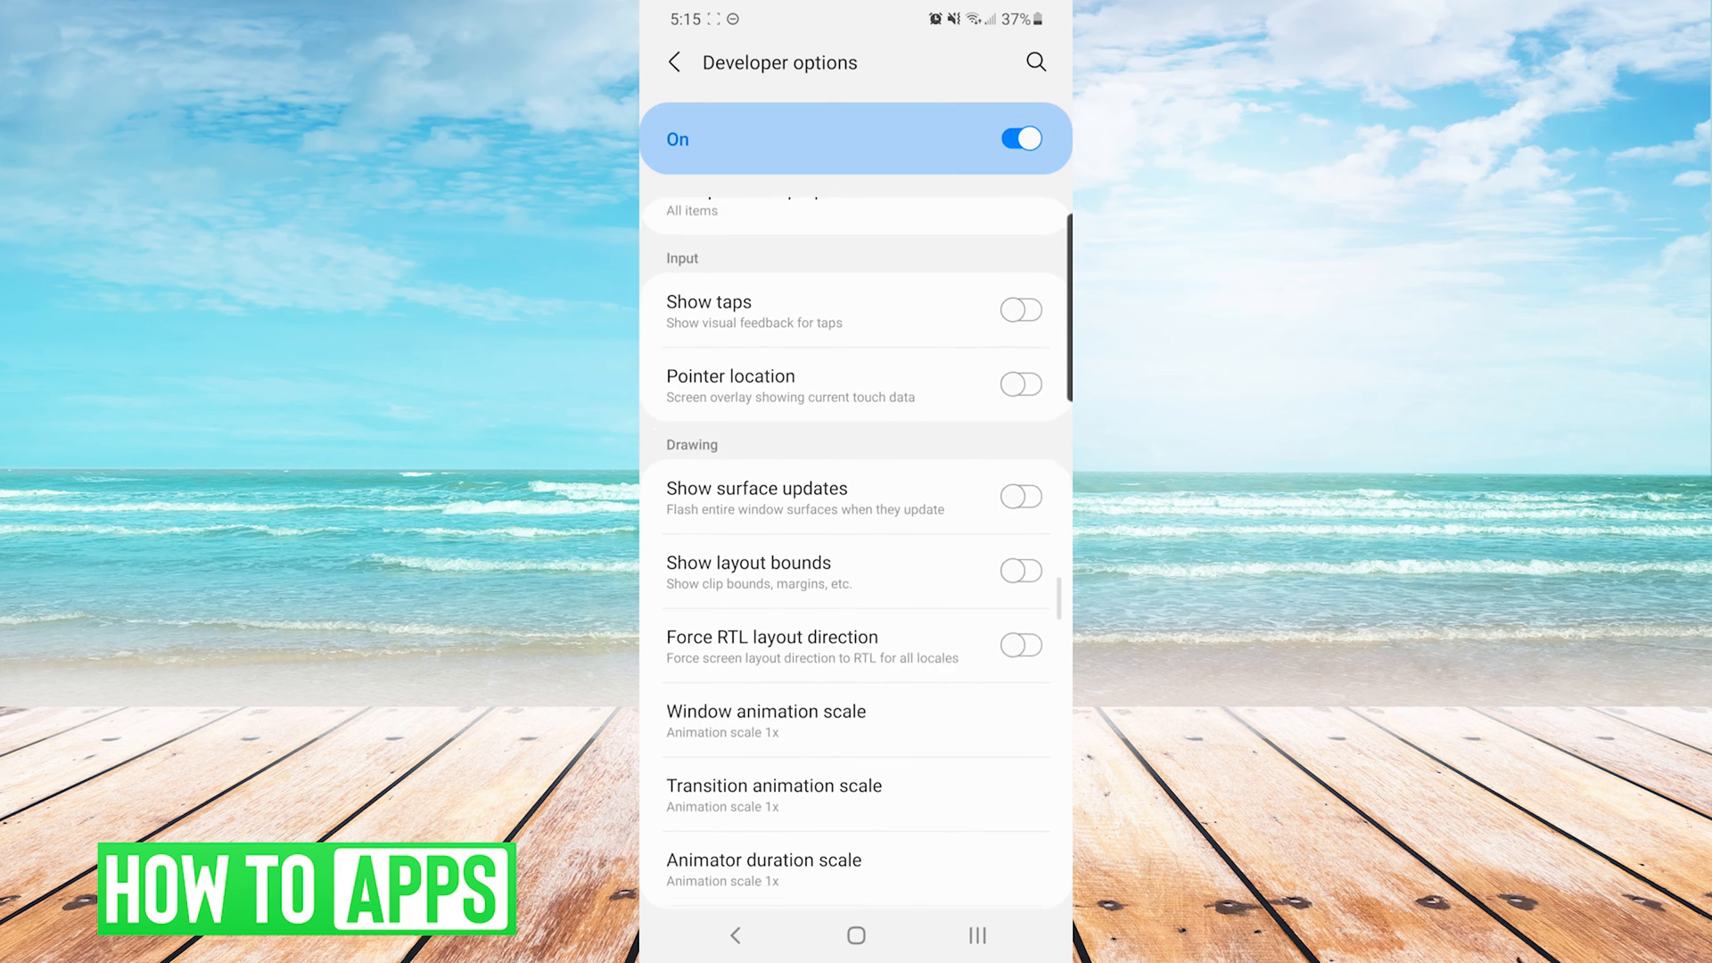
{"action": "scroll", "coordinate": [856, 551], "scroll_direction": "down", "scroll_amount": 3}
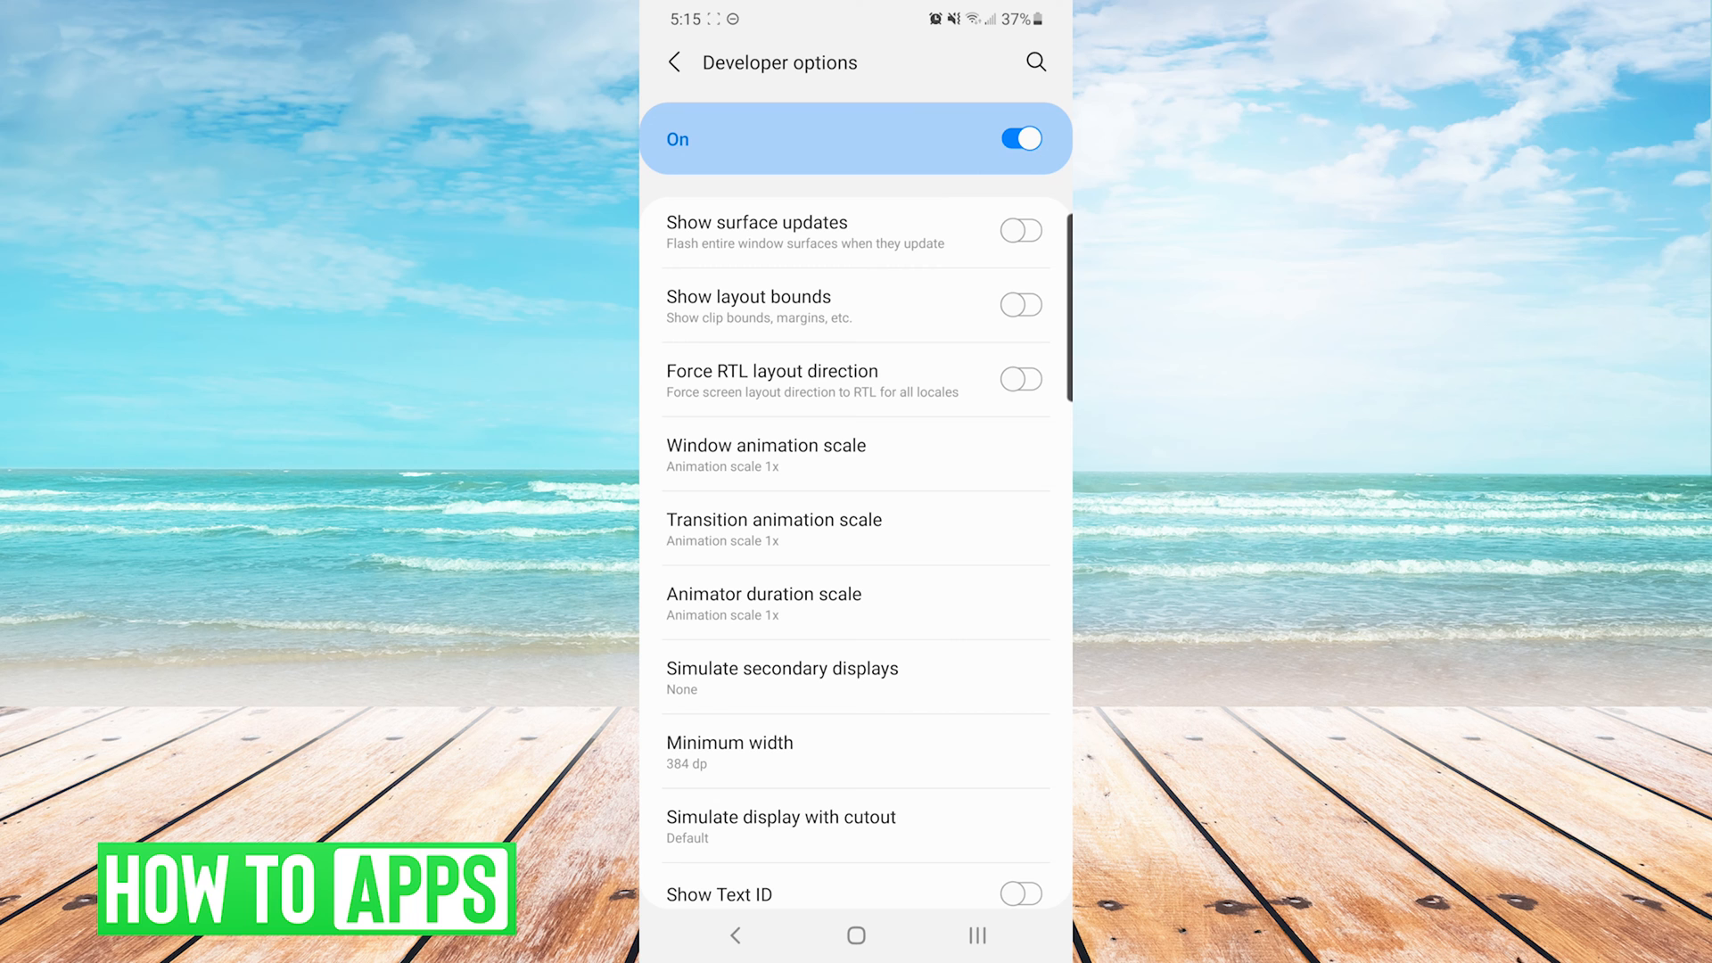
- Set window, transition and animator duration animation scales each to .5x
{"action": "left_click", "coordinate": [767, 455]}
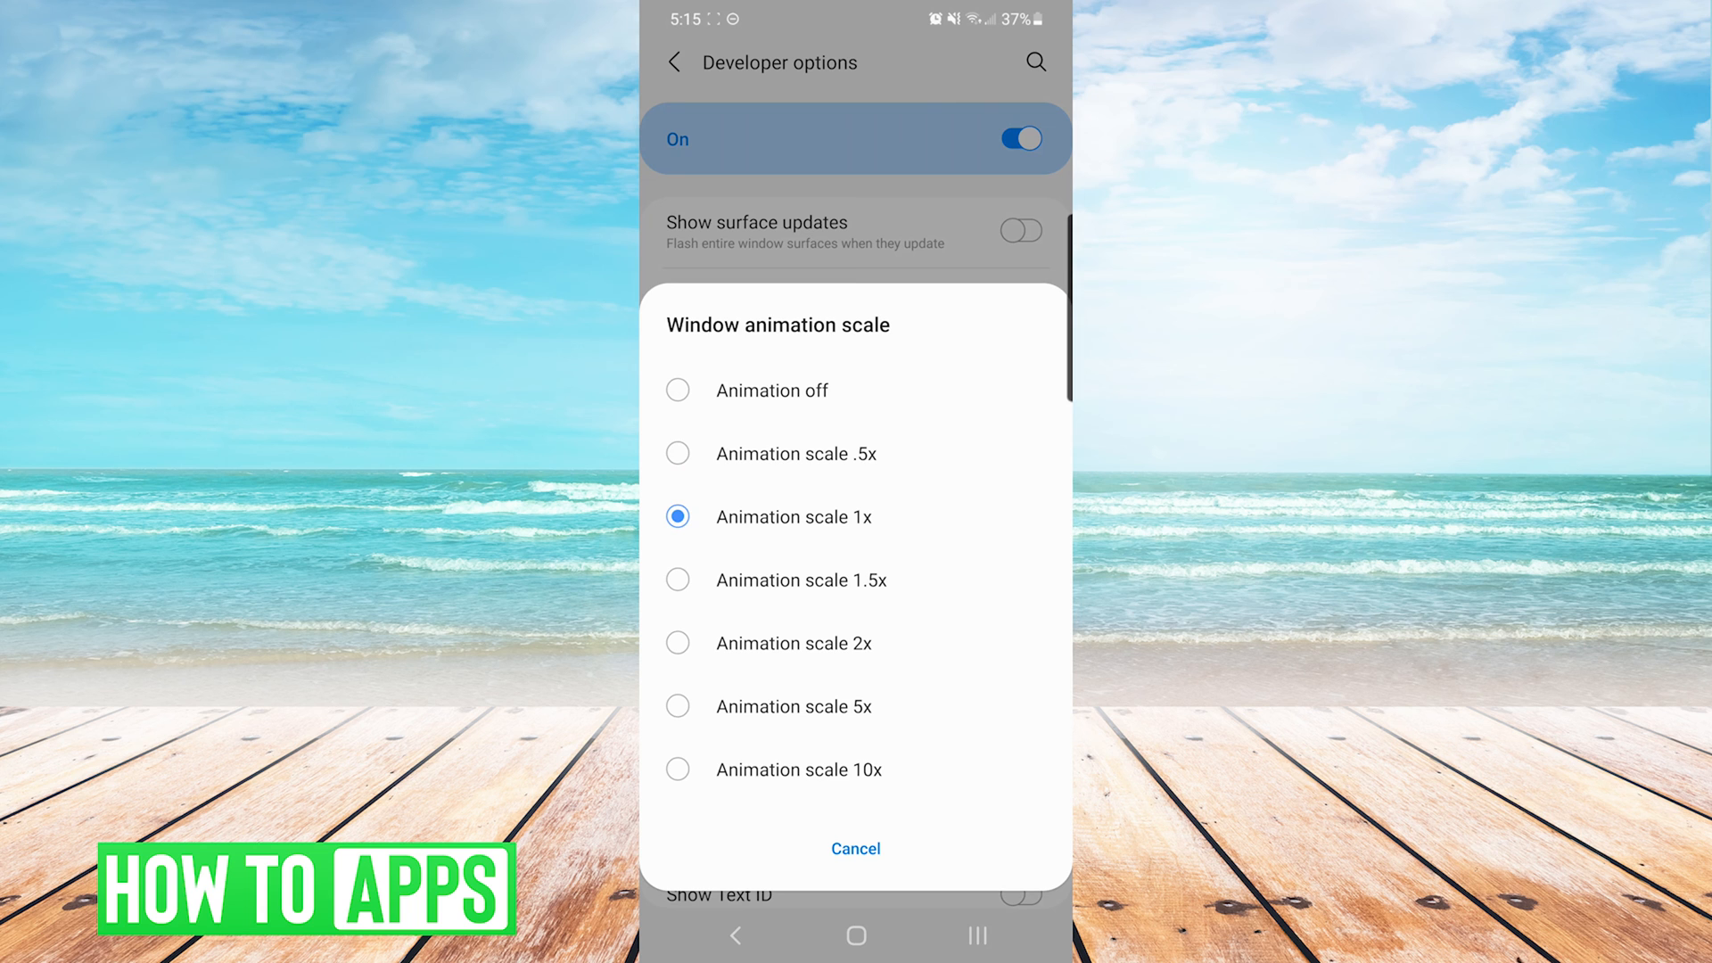
{"action": "left_click", "coordinate": [856, 453]}
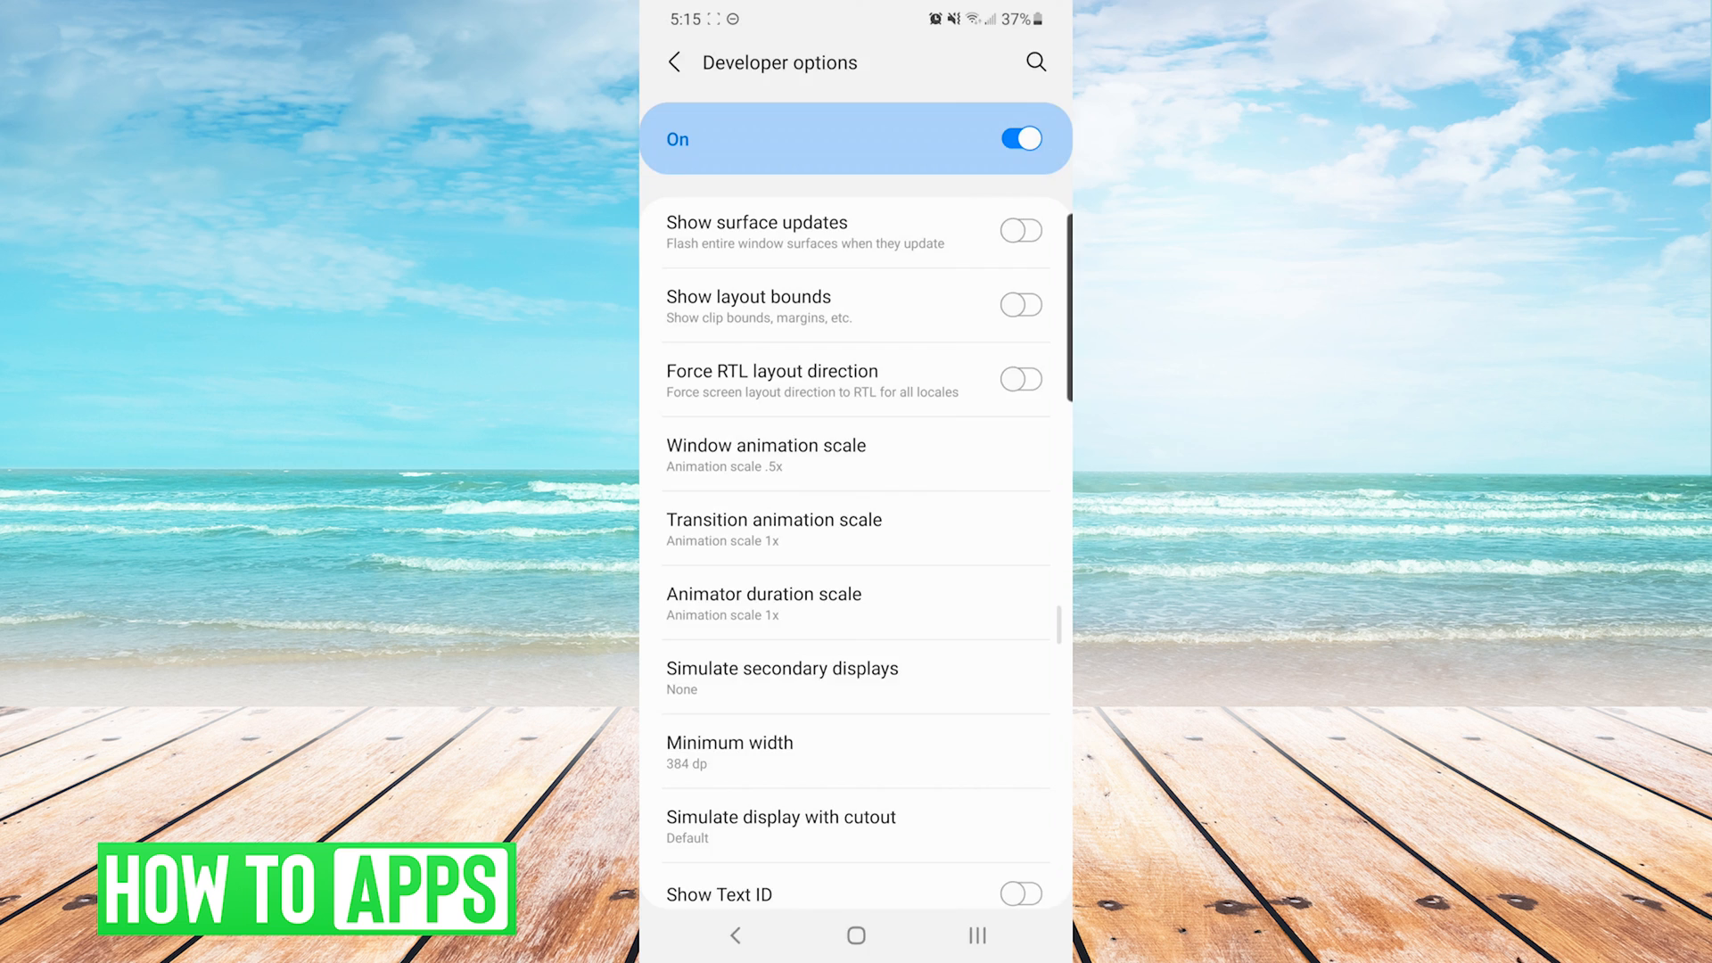
{"action": "left_click", "coordinate": [774, 528]}
{"action": "left_click", "coordinate": [802, 453]}
{"action": "left_click", "coordinate": [803, 602]}
{"action": "left_click", "coordinate": [798, 453]}
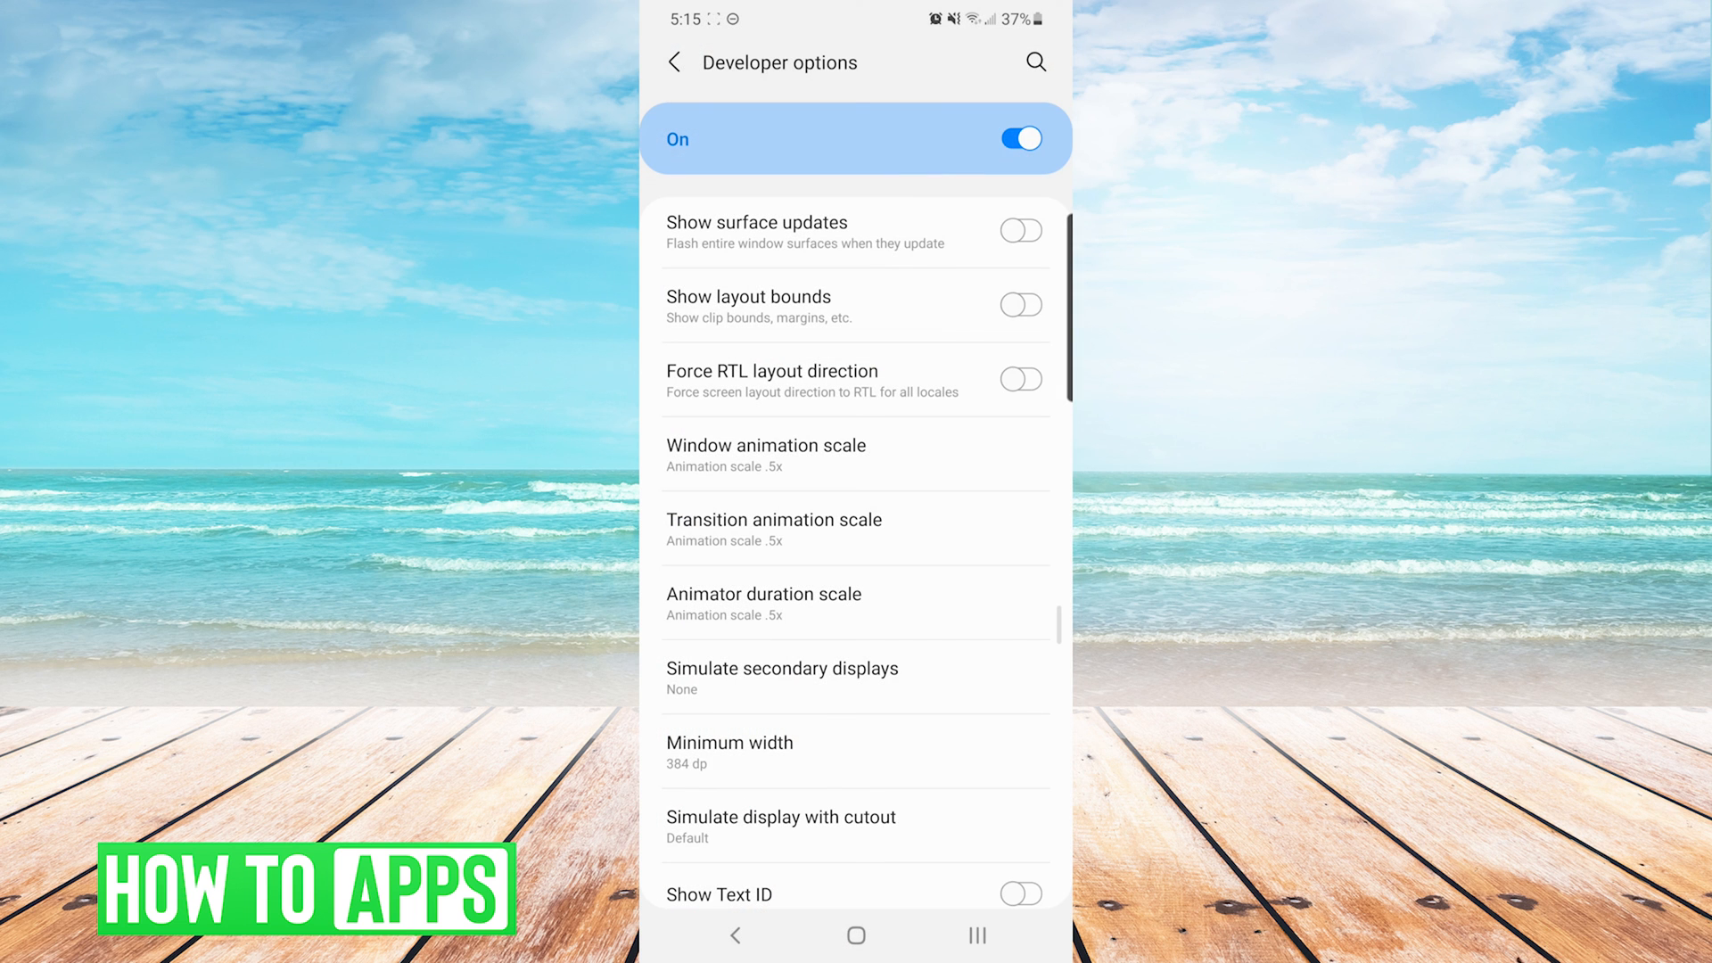